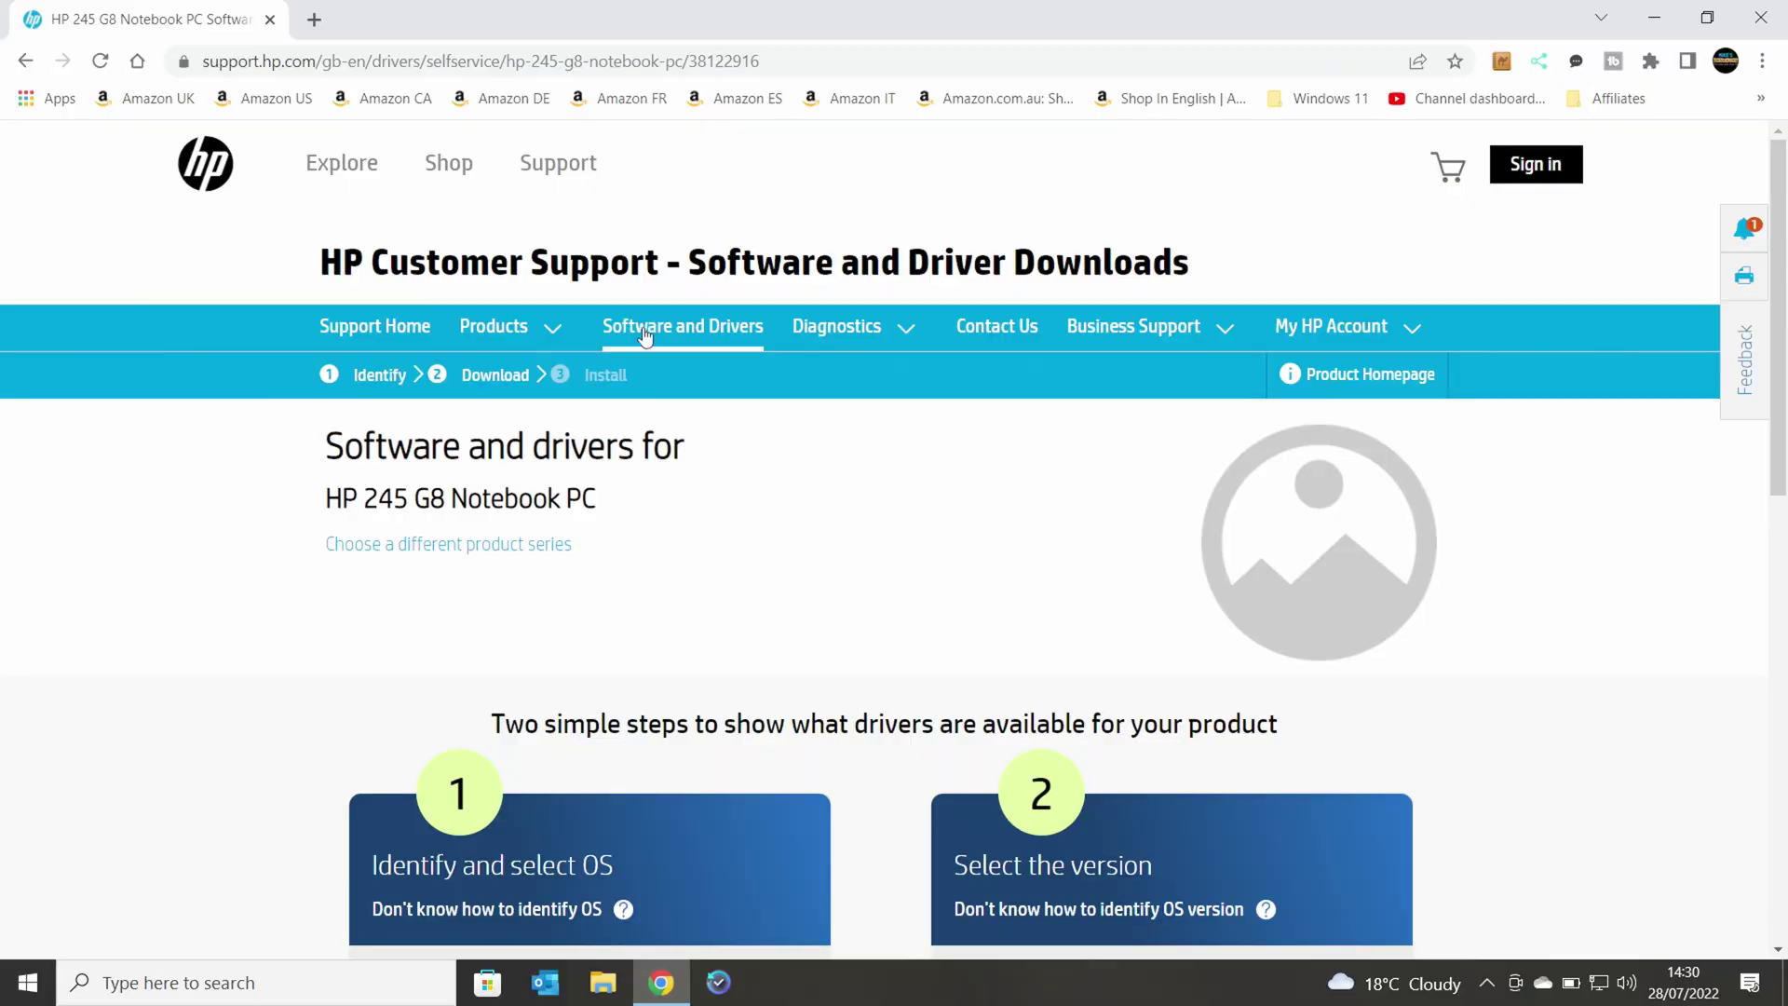
Scroll down the HP 245 G8 Notebook PC drivers page.
{"action": "scroll", "coordinate": [797, 616], "scroll_direction": "down", "scroll_amount": 3}
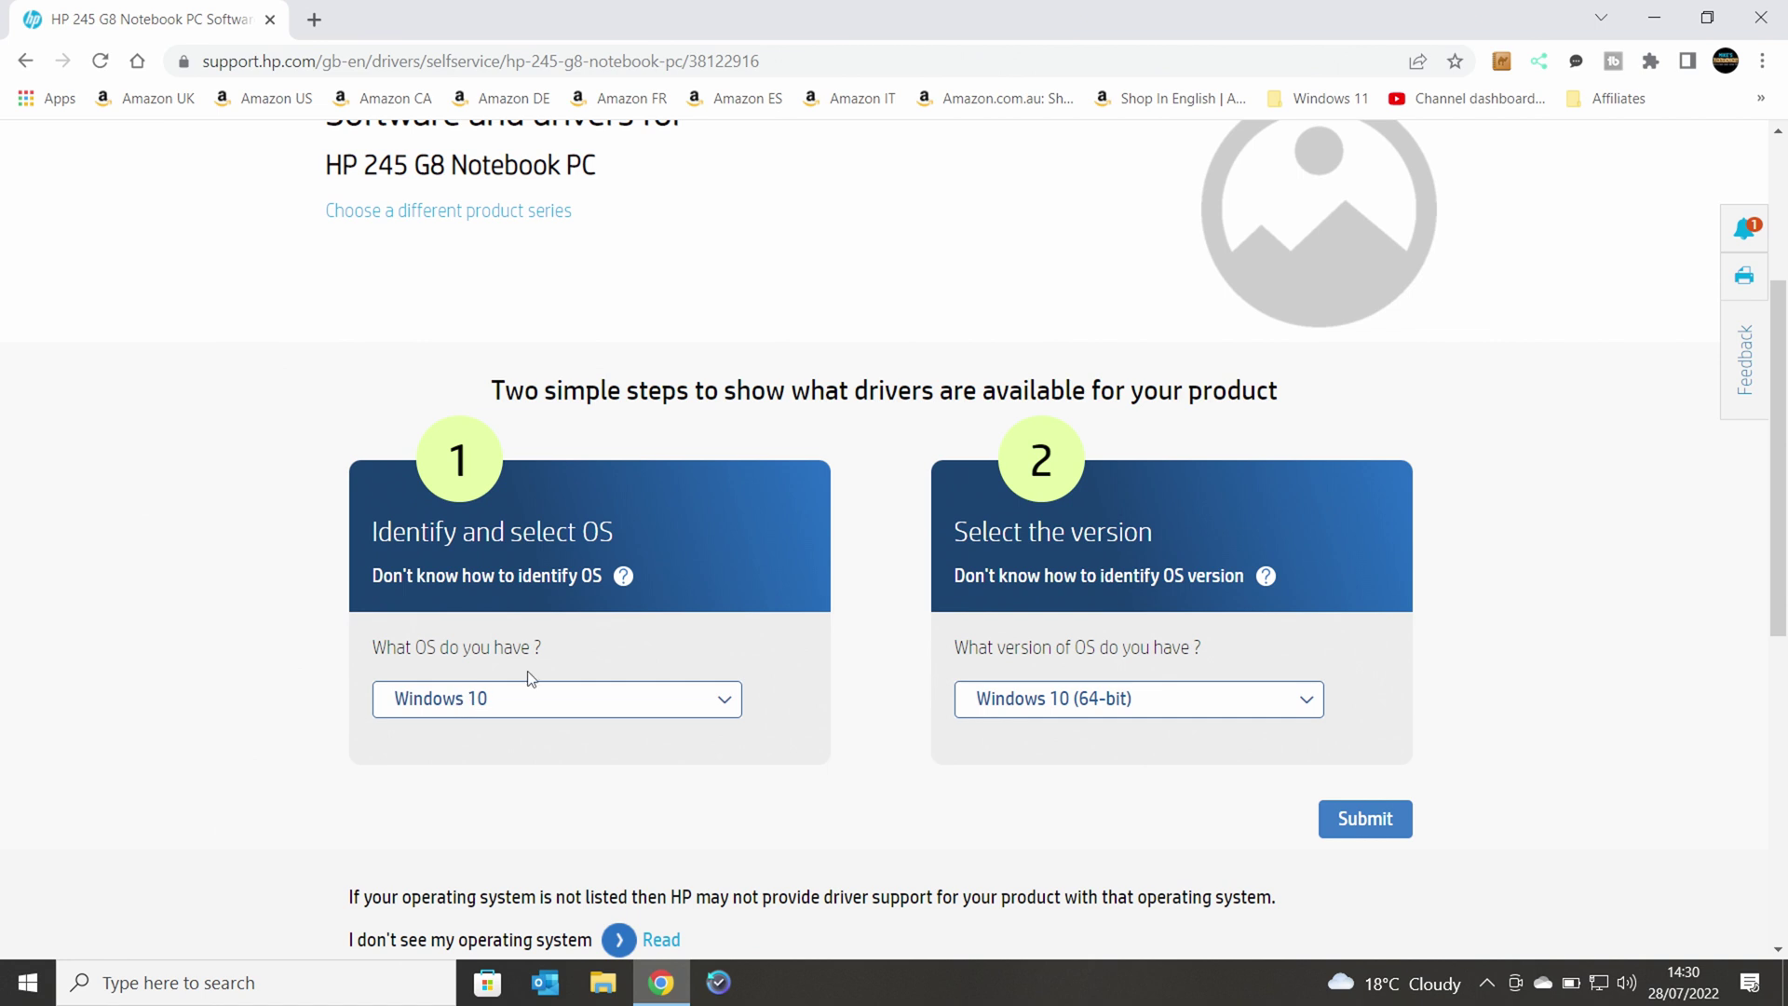
Choose Windows 10 and version Windows 10 (64-bit), then submit to list matching drivers.
{"action": "left_click", "coordinate": [565, 705]}
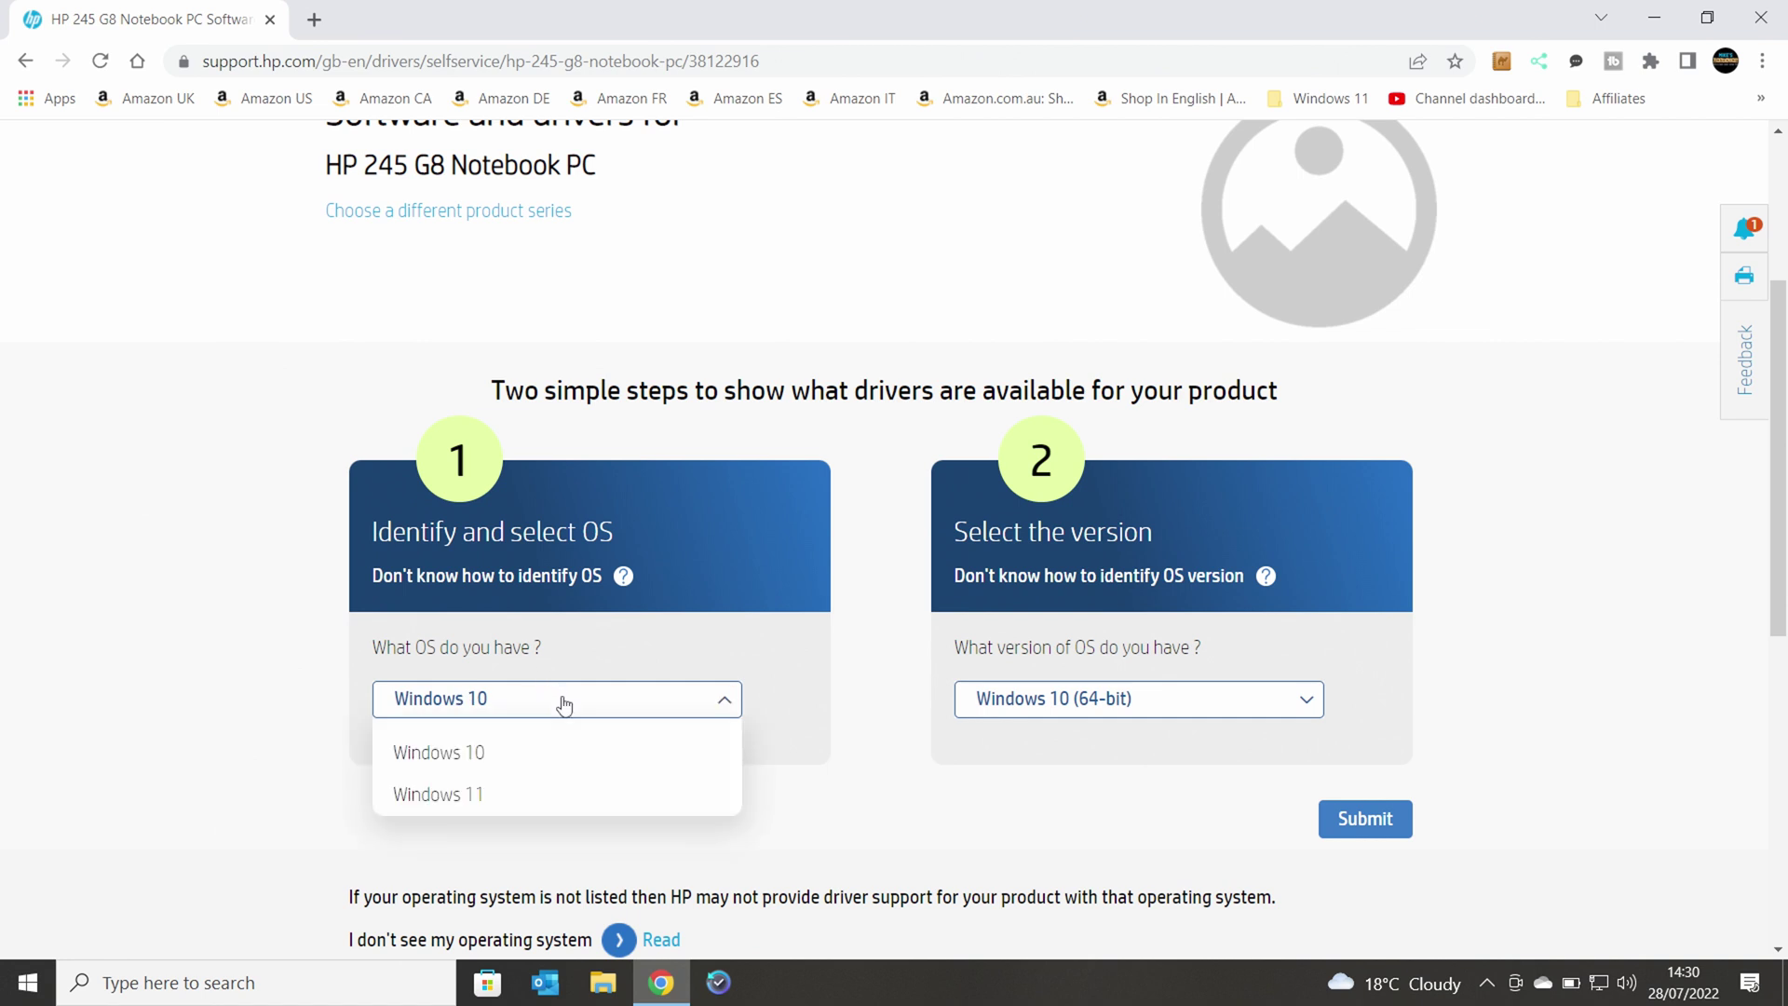
{"action": "left_click", "coordinate": [519, 752]}
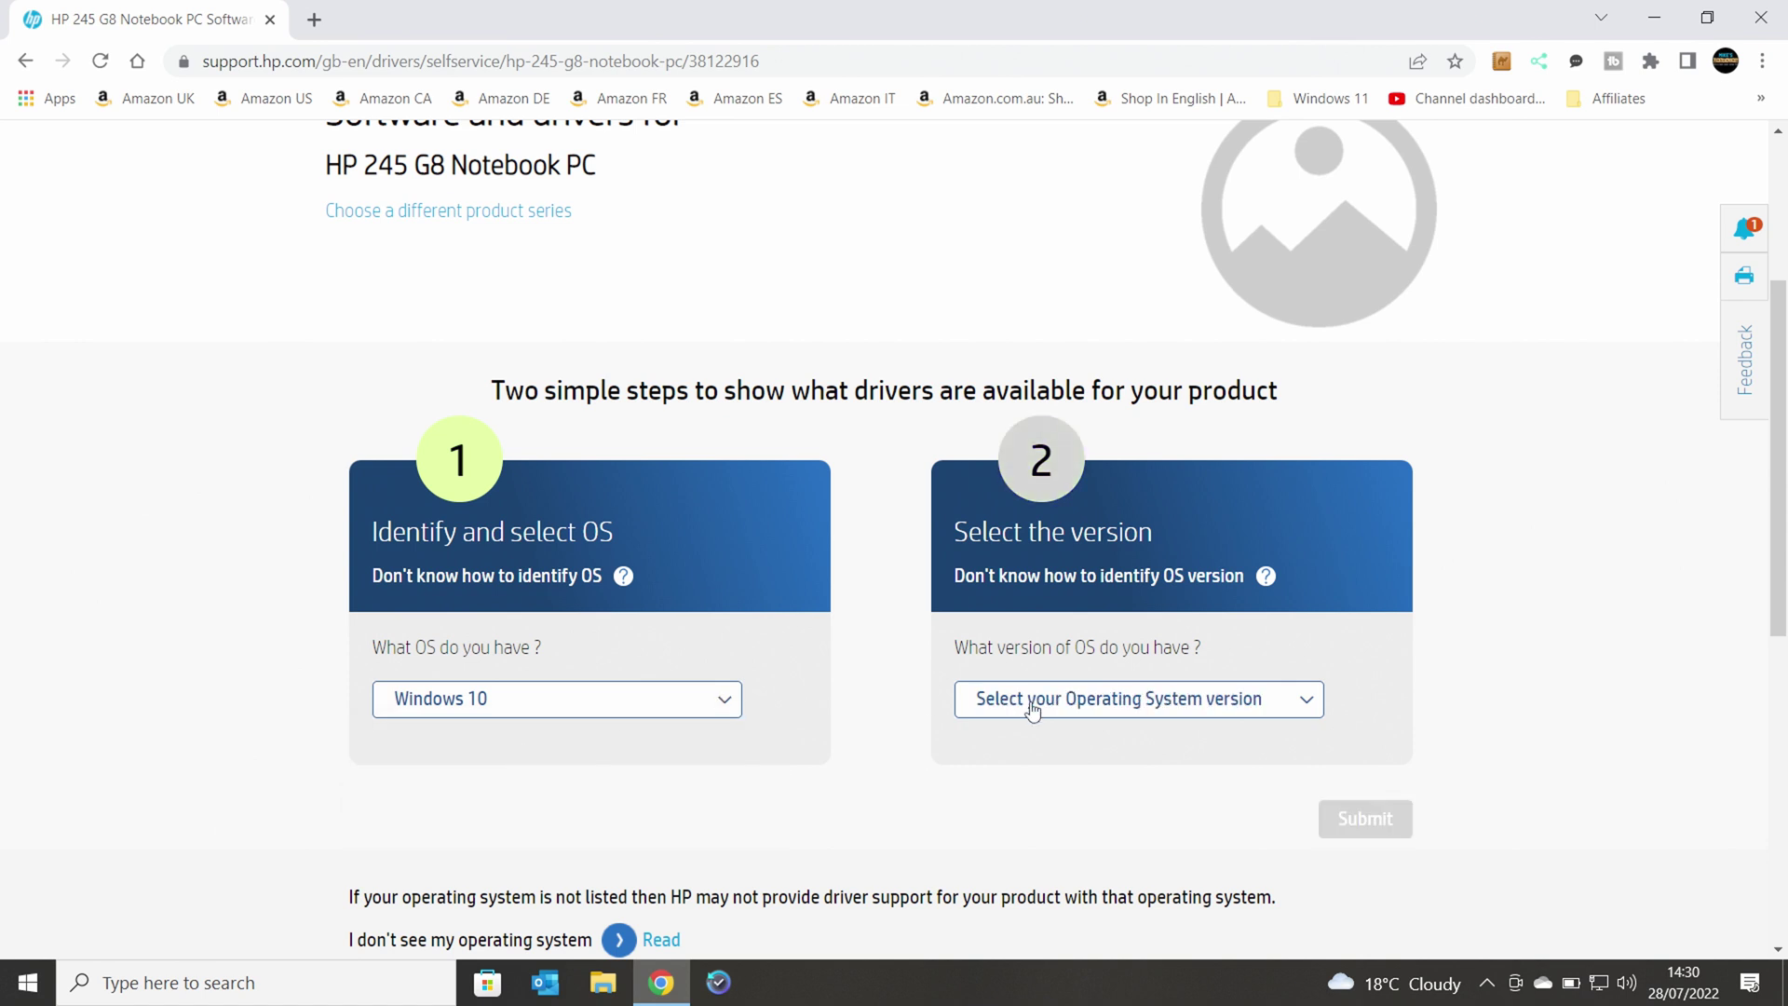
{"action": "left_click", "coordinate": [1086, 712]}
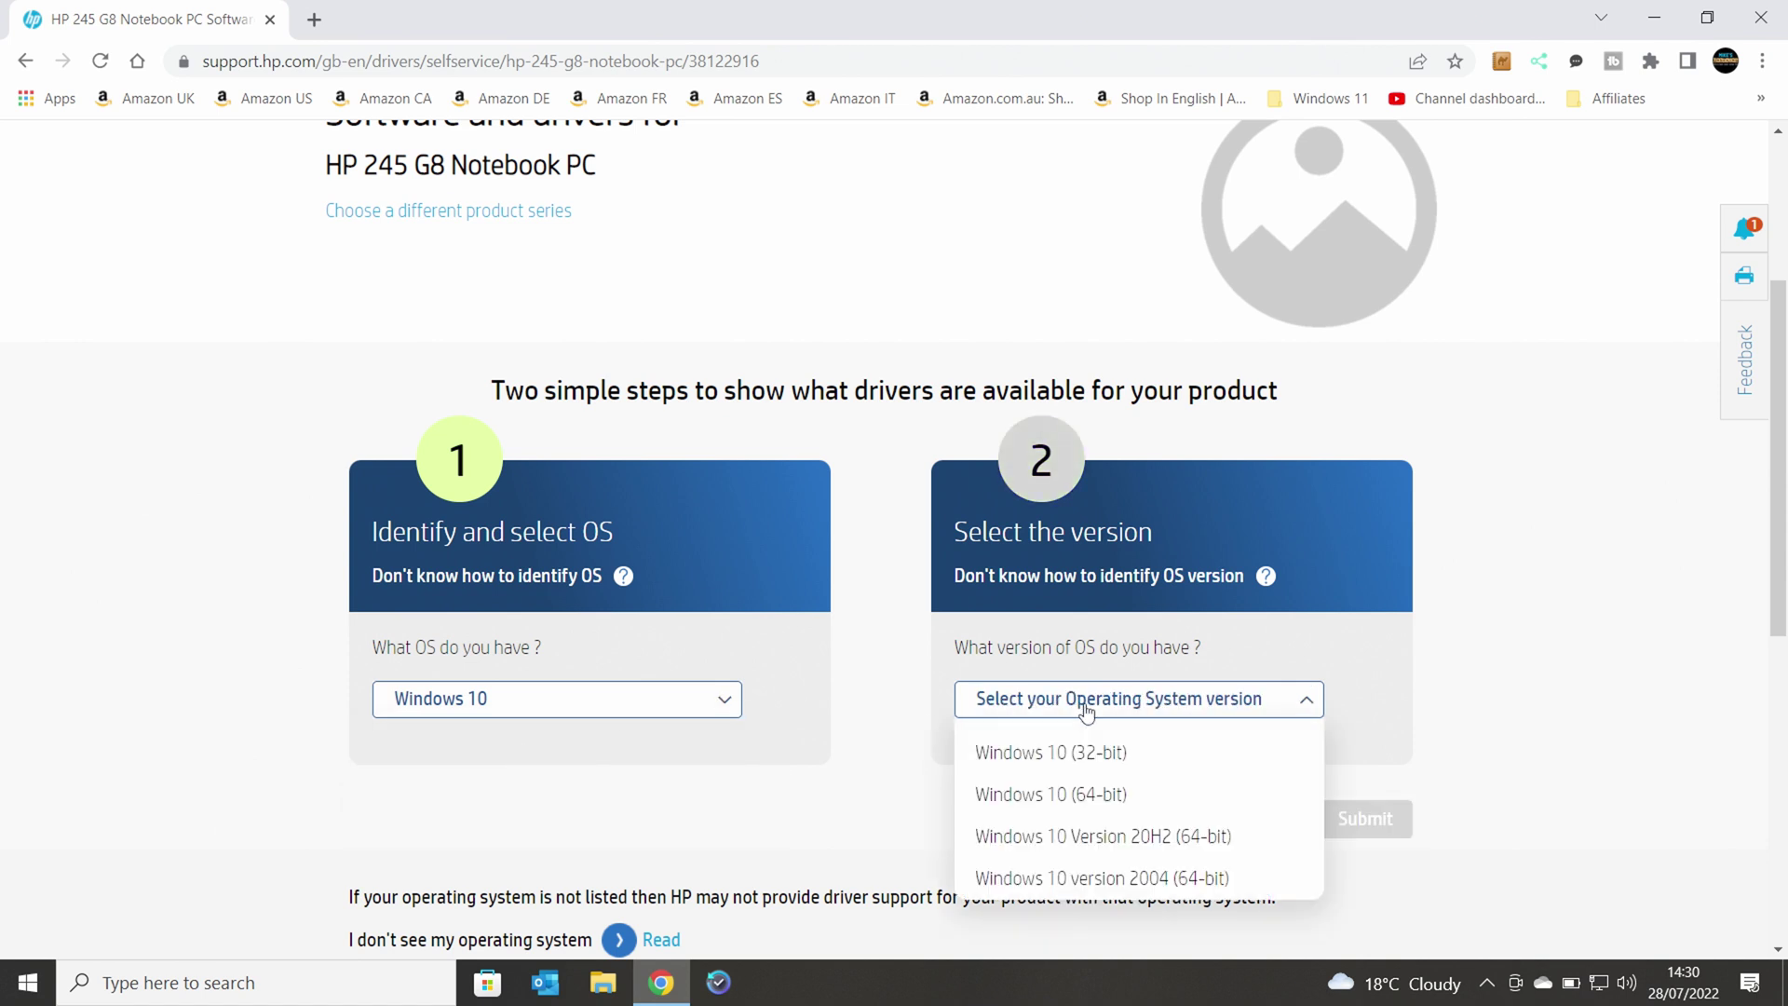
{"action": "left_click", "coordinate": [1053, 797]}
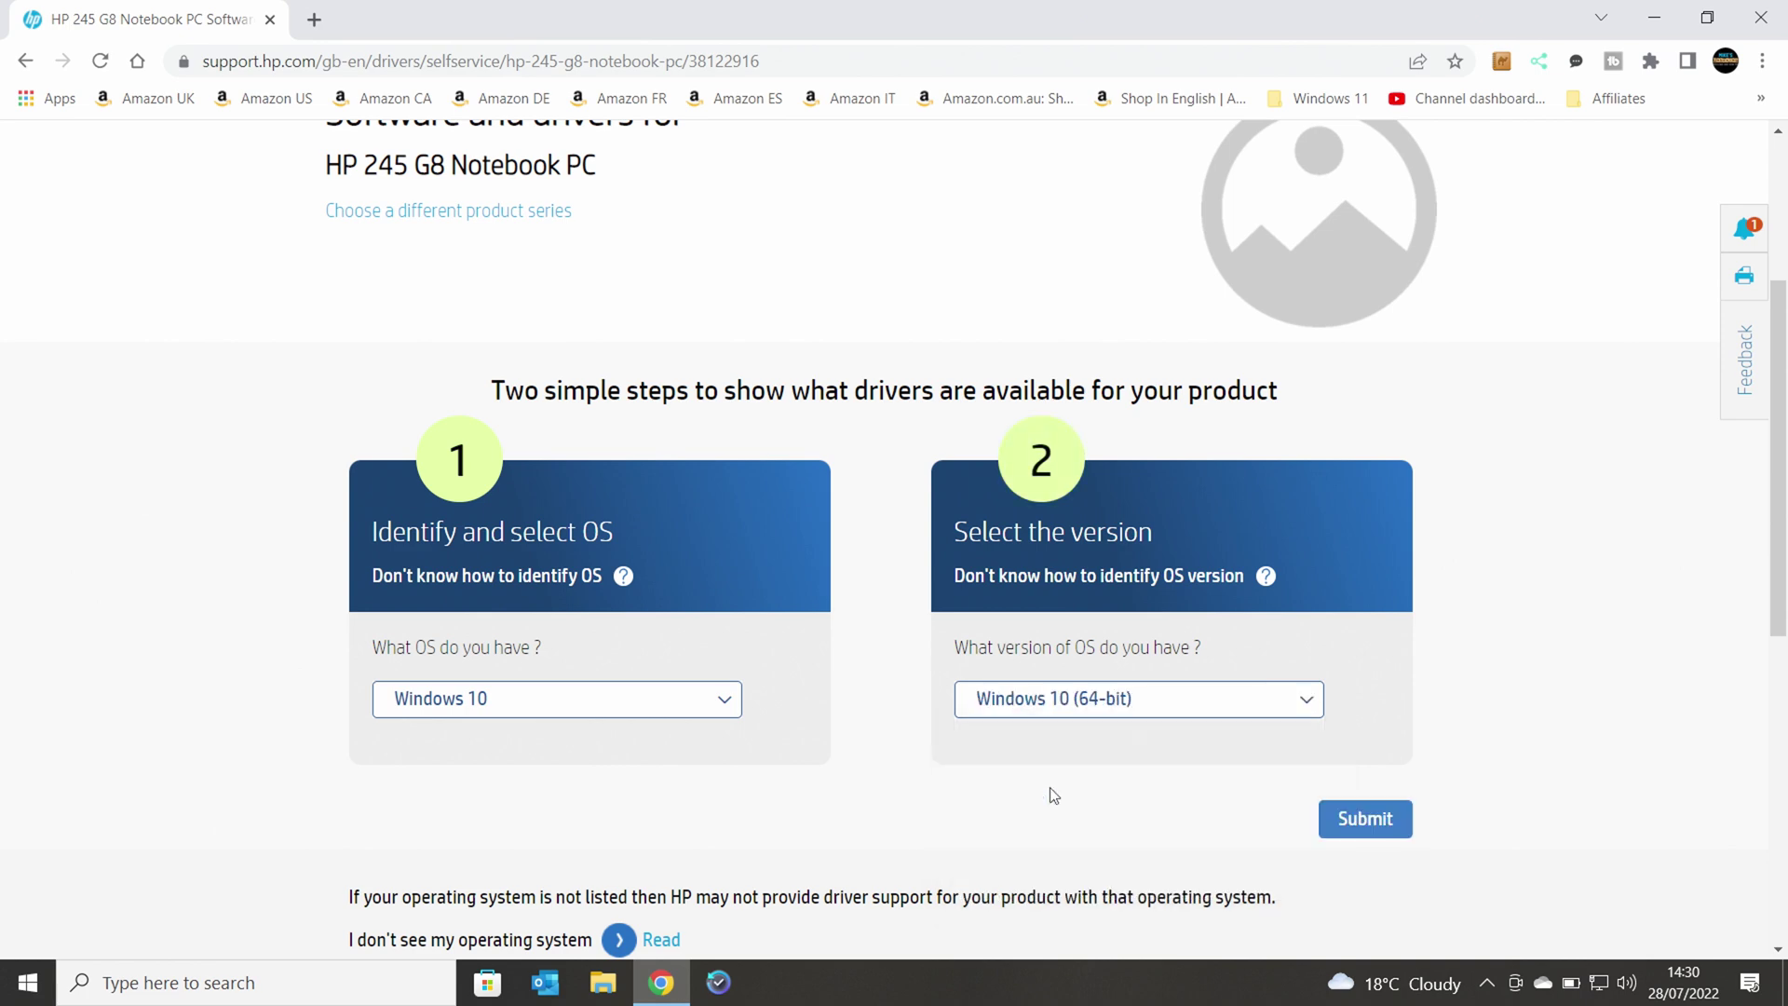
{"action": "left_click", "coordinate": [1366, 821]}
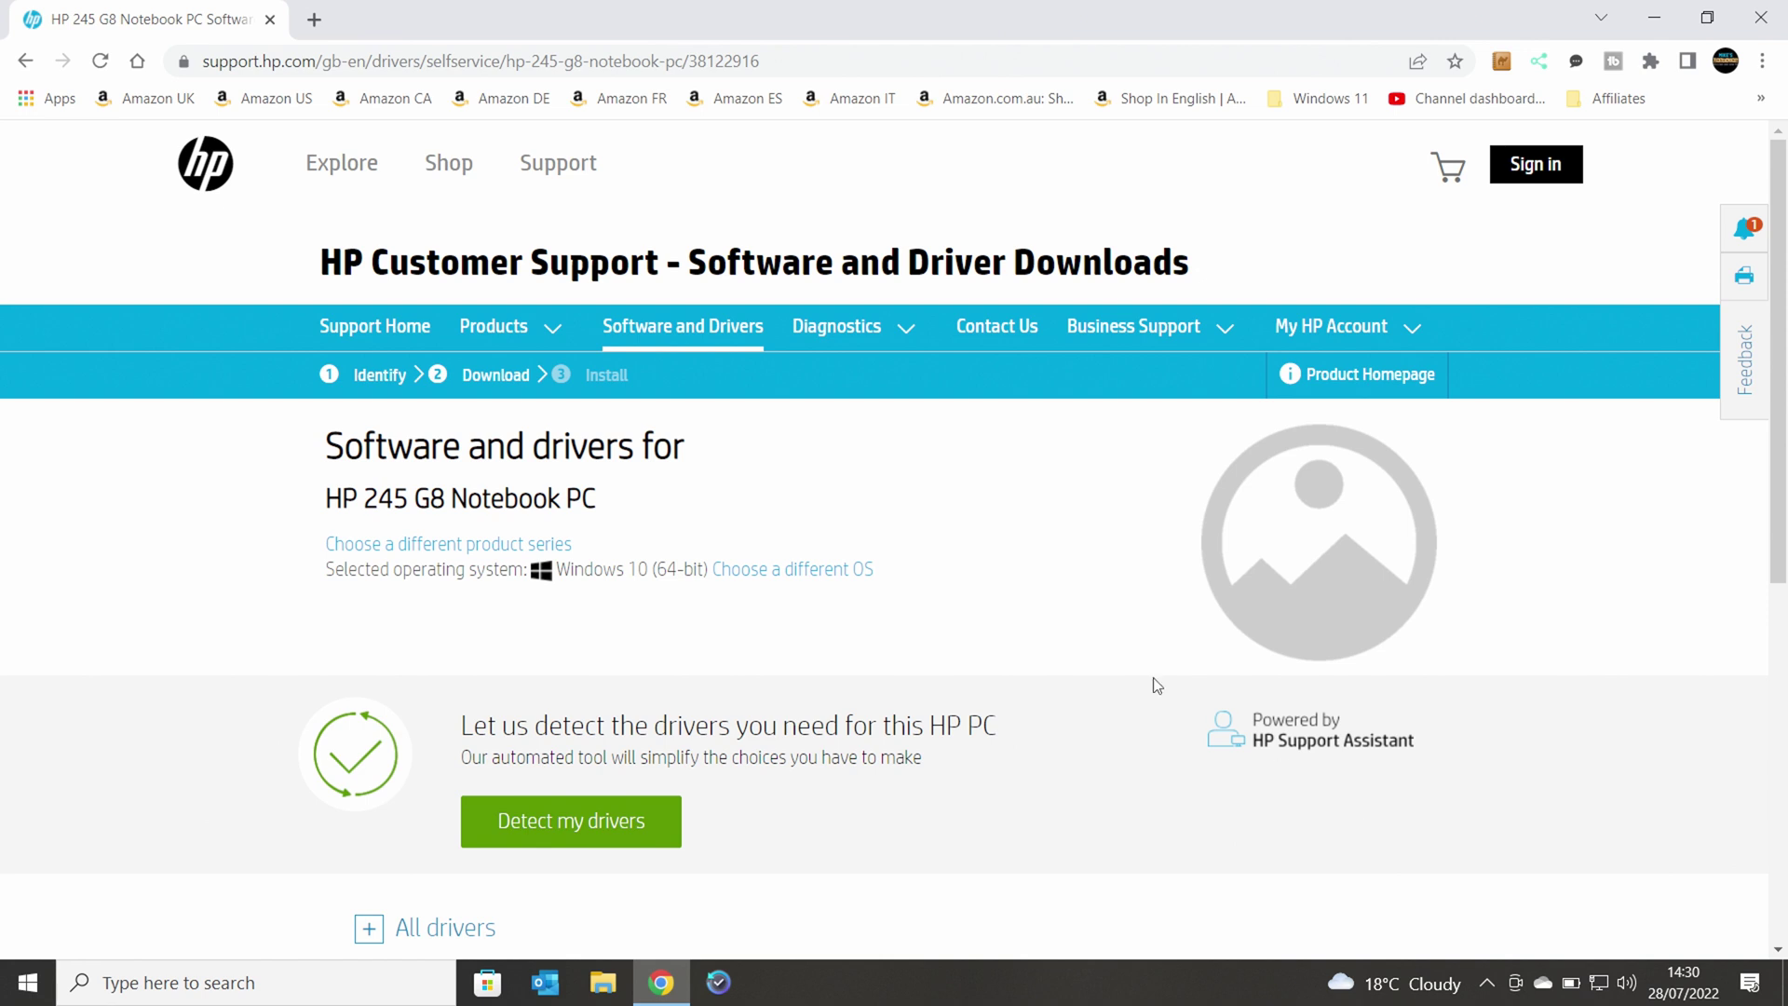
Expand All drivers, then the BIOS category to reveal the F.19 Rev.A BIOS update.
{"action": "scroll", "coordinate": [1039, 574], "scroll_direction": "down", "scroll_amount": 1}
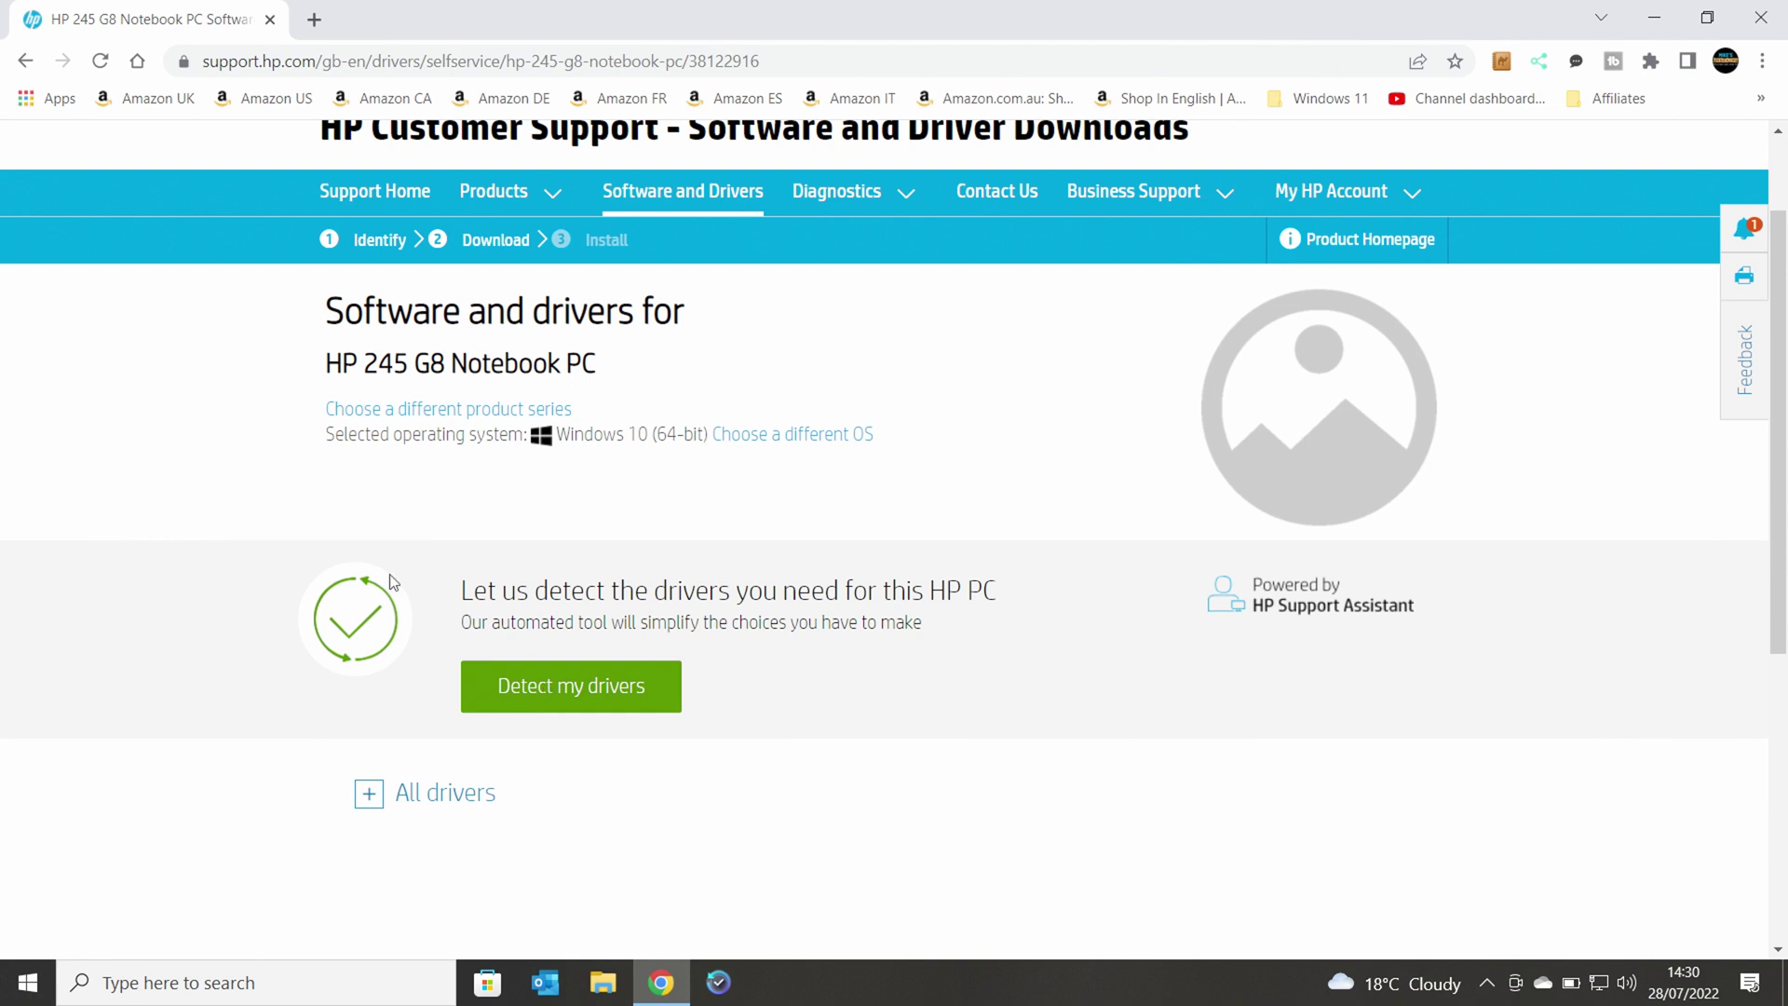
{"action": "left_click", "coordinate": [408, 807]}
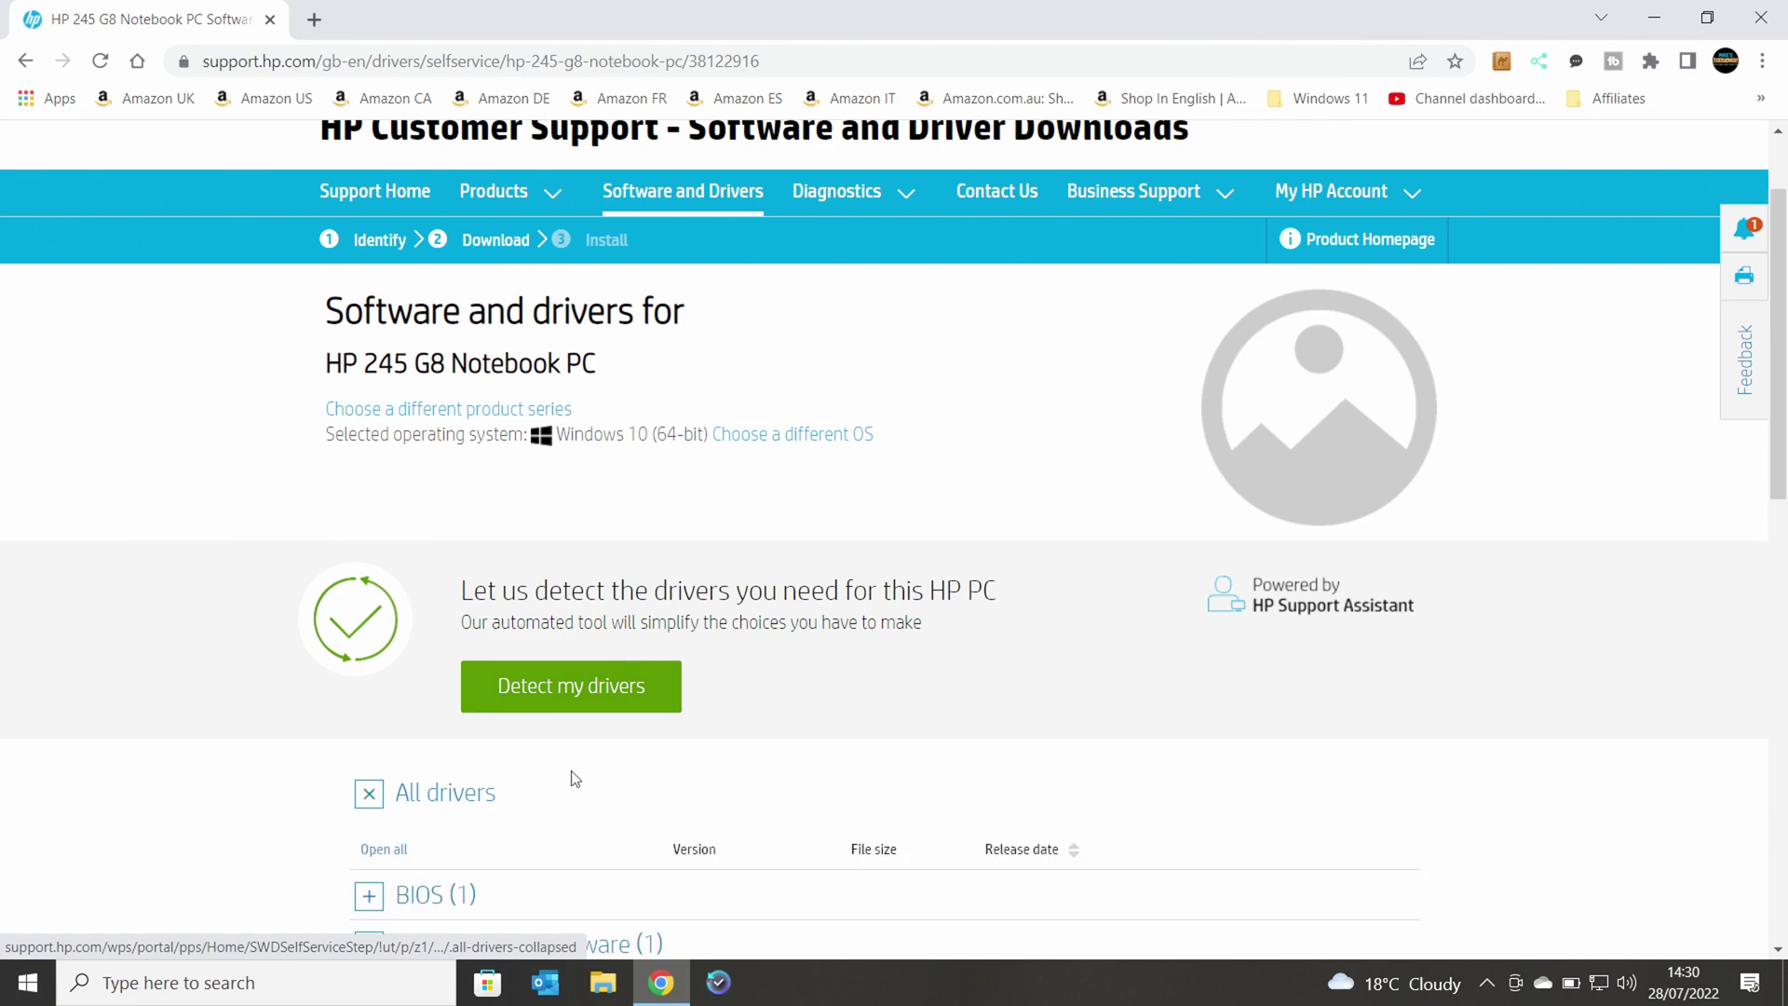
{"action": "scroll", "coordinate": [671, 782], "scroll_direction": "down", "scroll_amount": 3}
{"action": "scroll", "coordinate": [672, 786], "scroll_direction": "down", "scroll_amount": 3}
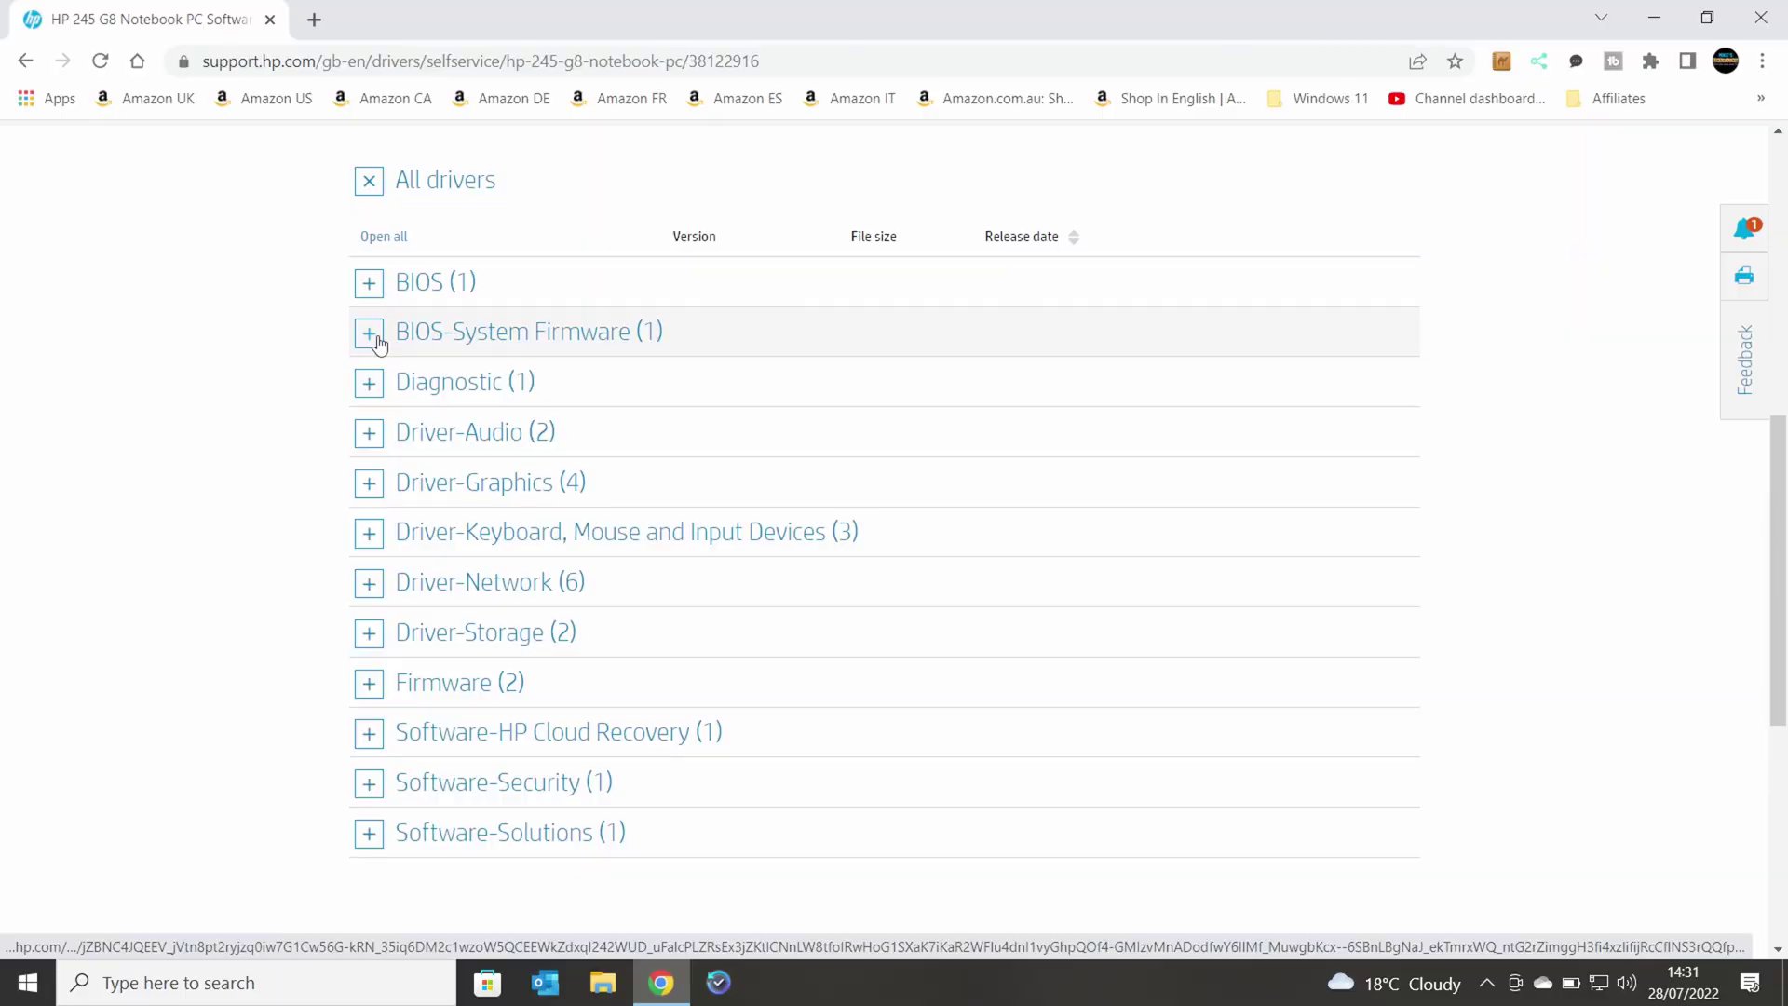
{"action": "left_click", "coordinate": [371, 286]}
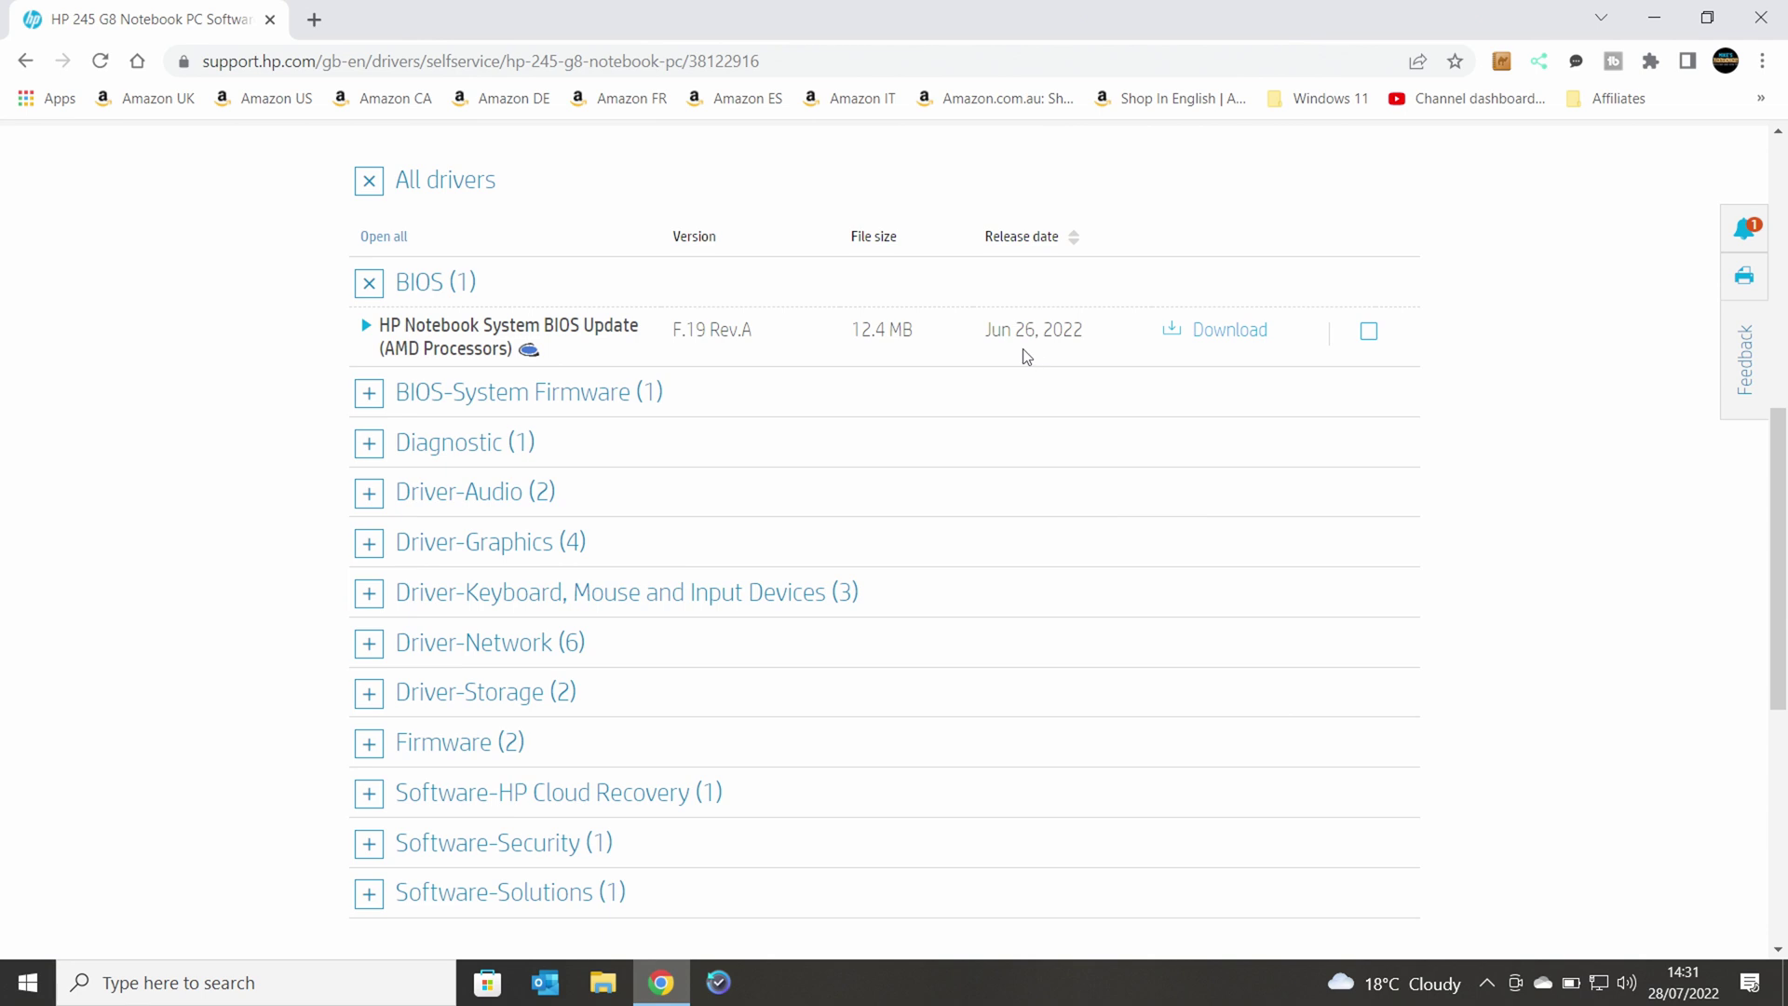
View the F.19 BIOS update details and previous versions, then download sp140817.exe.
{"action": "left_click", "coordinate": [367, 328]}
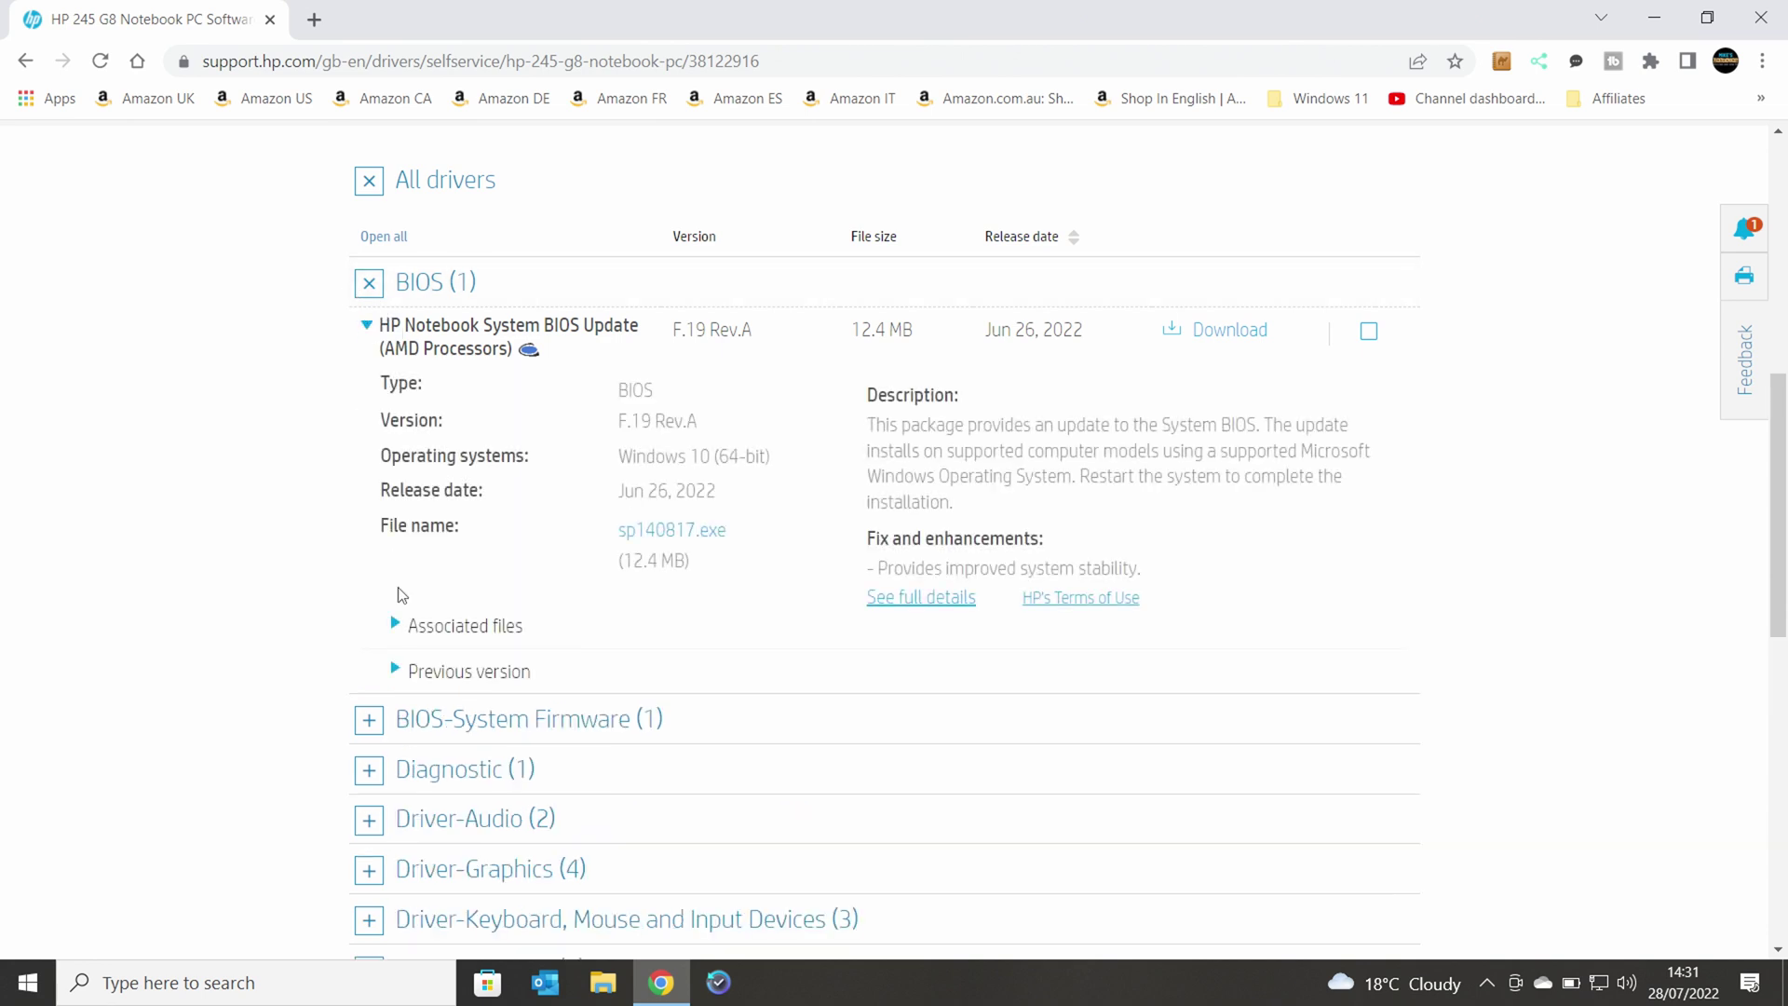
{"action": "left_click", "coordinate": [394, 671]}
{"action": "scroll", "coordinate": [649, 705], "scroll_direction": "down", "scroll_amount": 3}
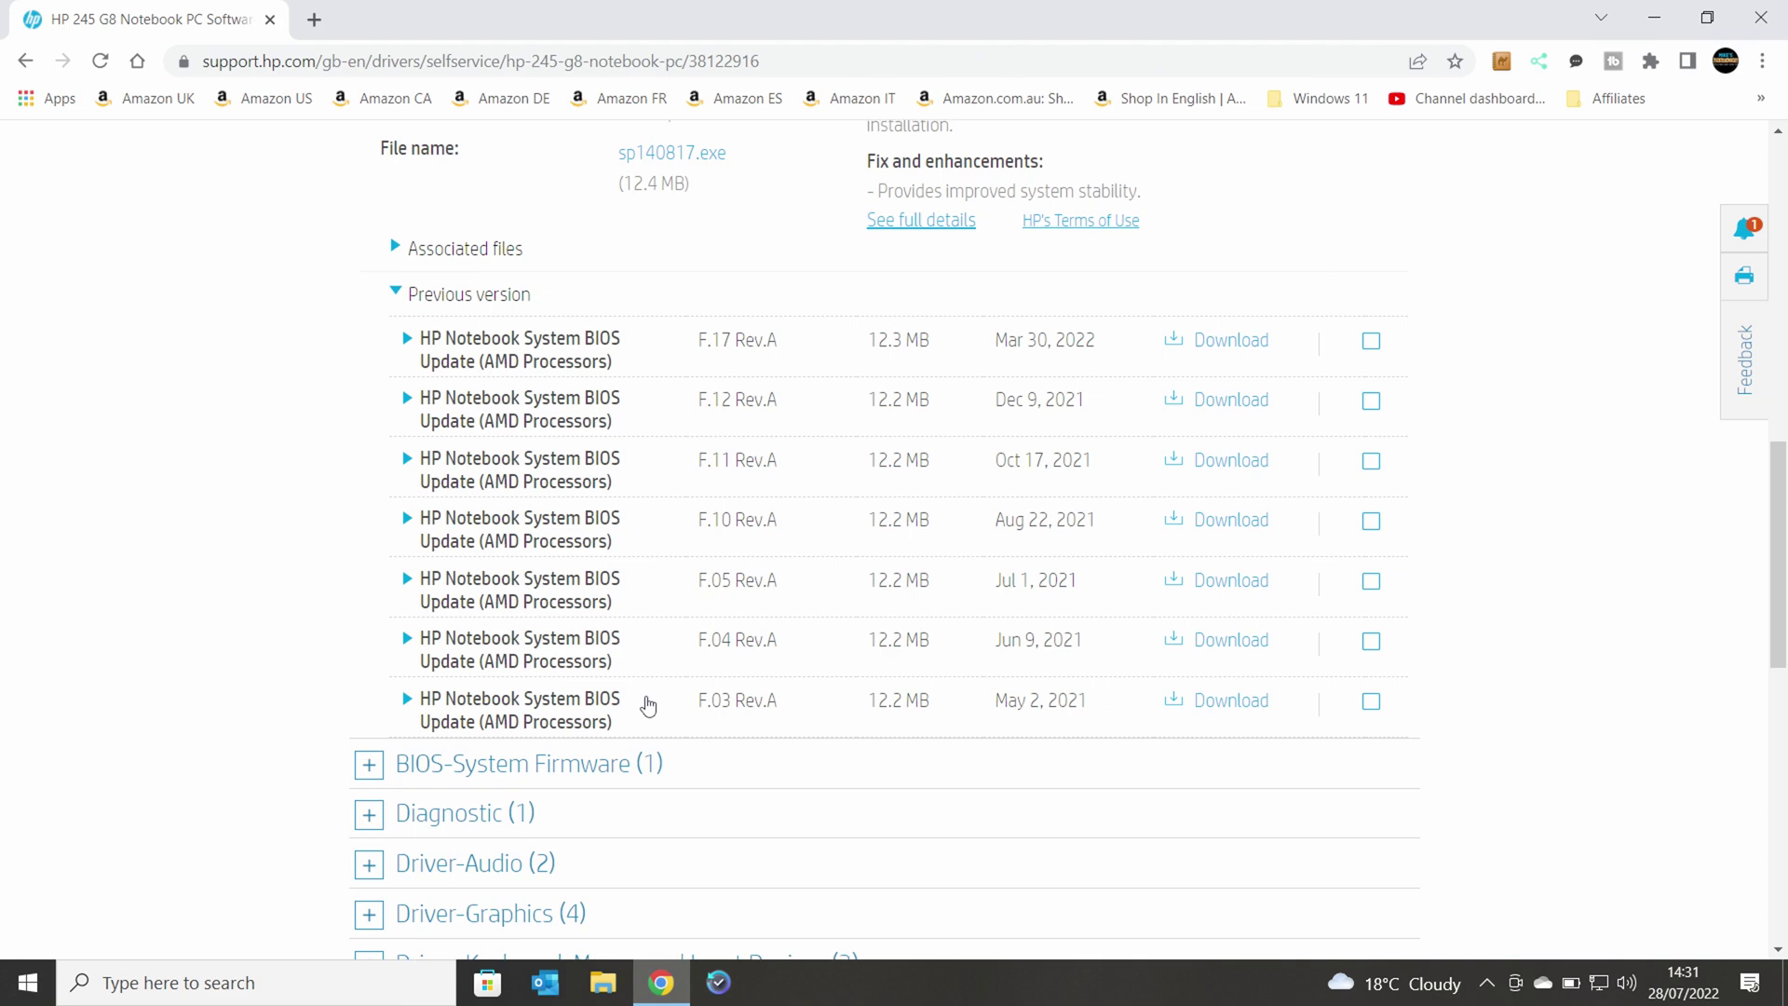
{"action": "scroll", "coordinate": [650, 705], "scroll_direction": "up", "scroll_amount": 3}
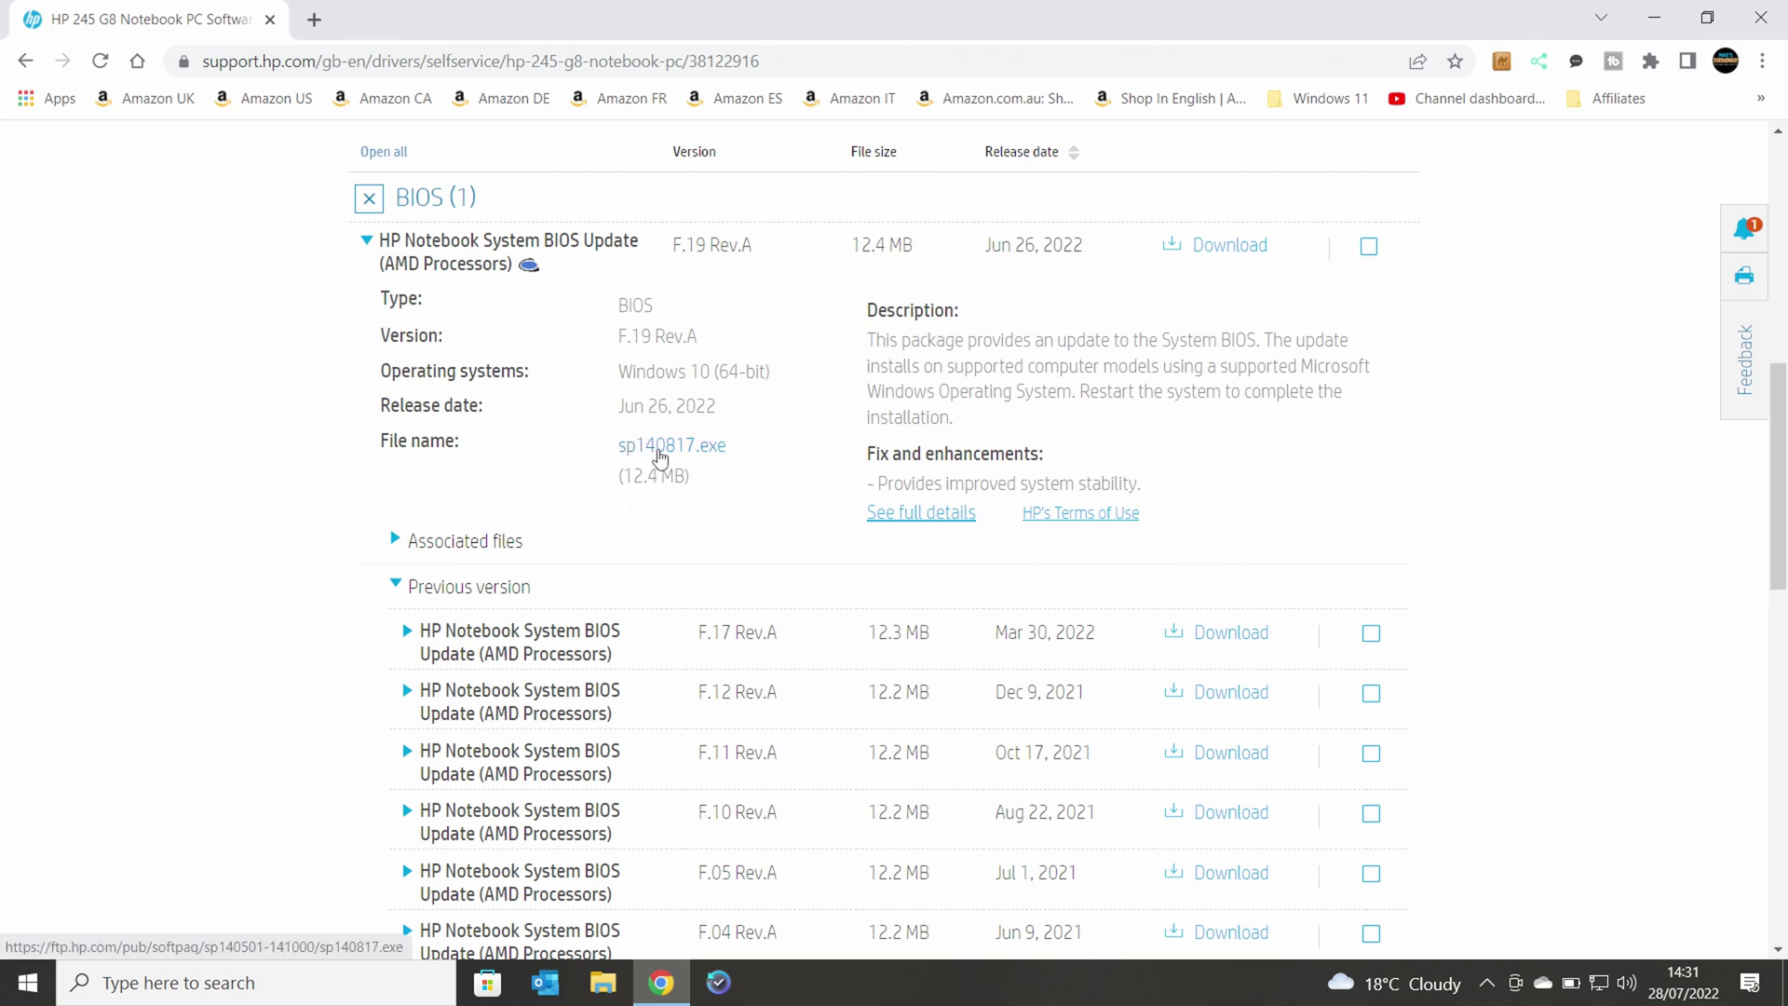
{"action": "left_click", "coordinate": [654, 458]}
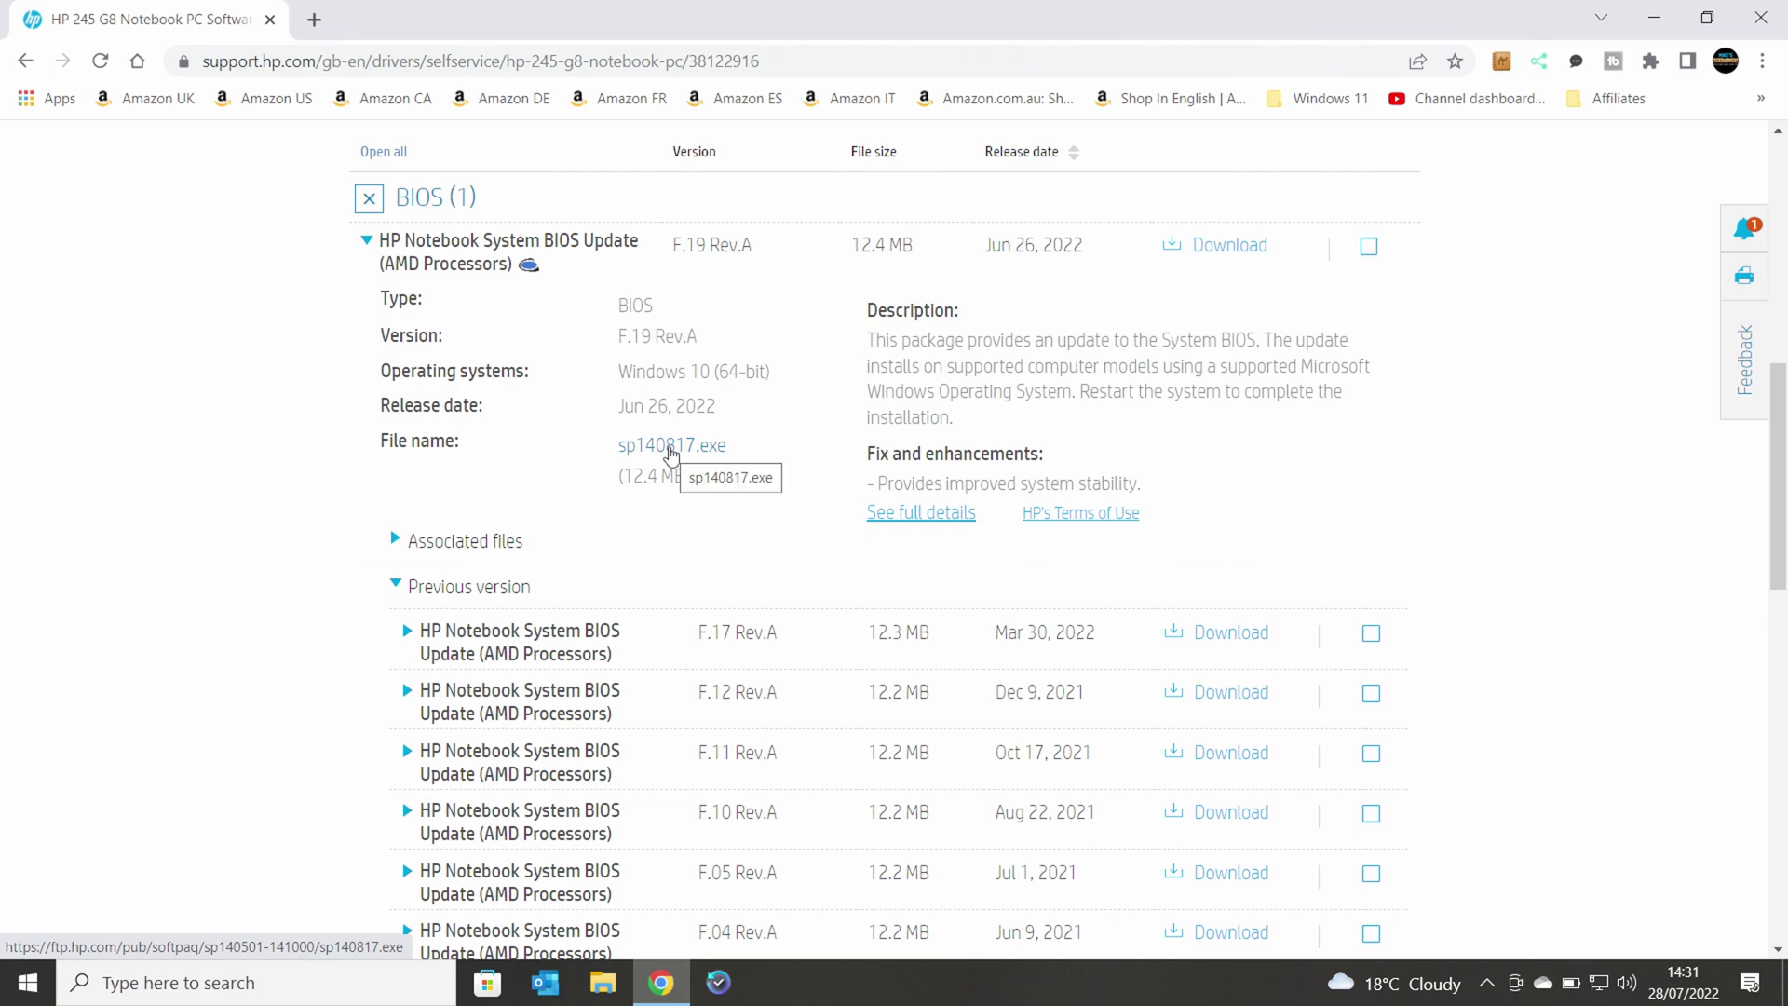
{"action": "left_click", "coordinate": [670, 451]}
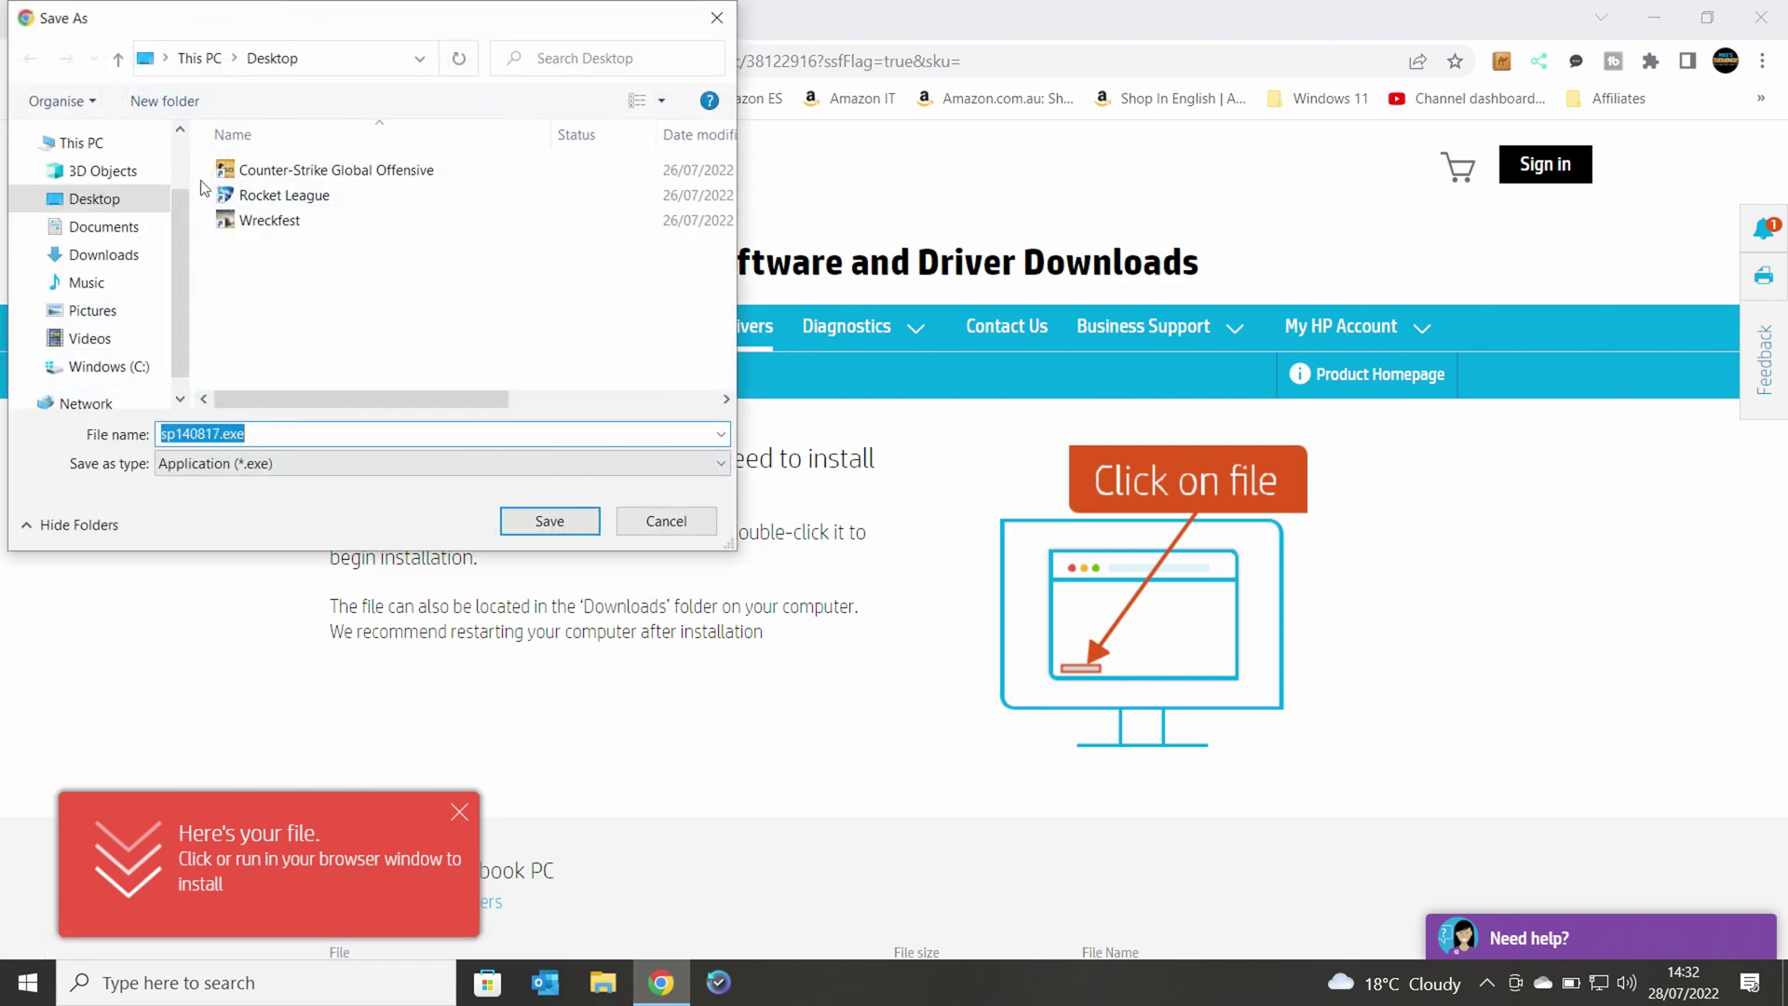
Save sp140817.exe to the Desktop and minimize Chrome to show the desktop.
{"action": "left_click", "coordinate": [97, 201]}
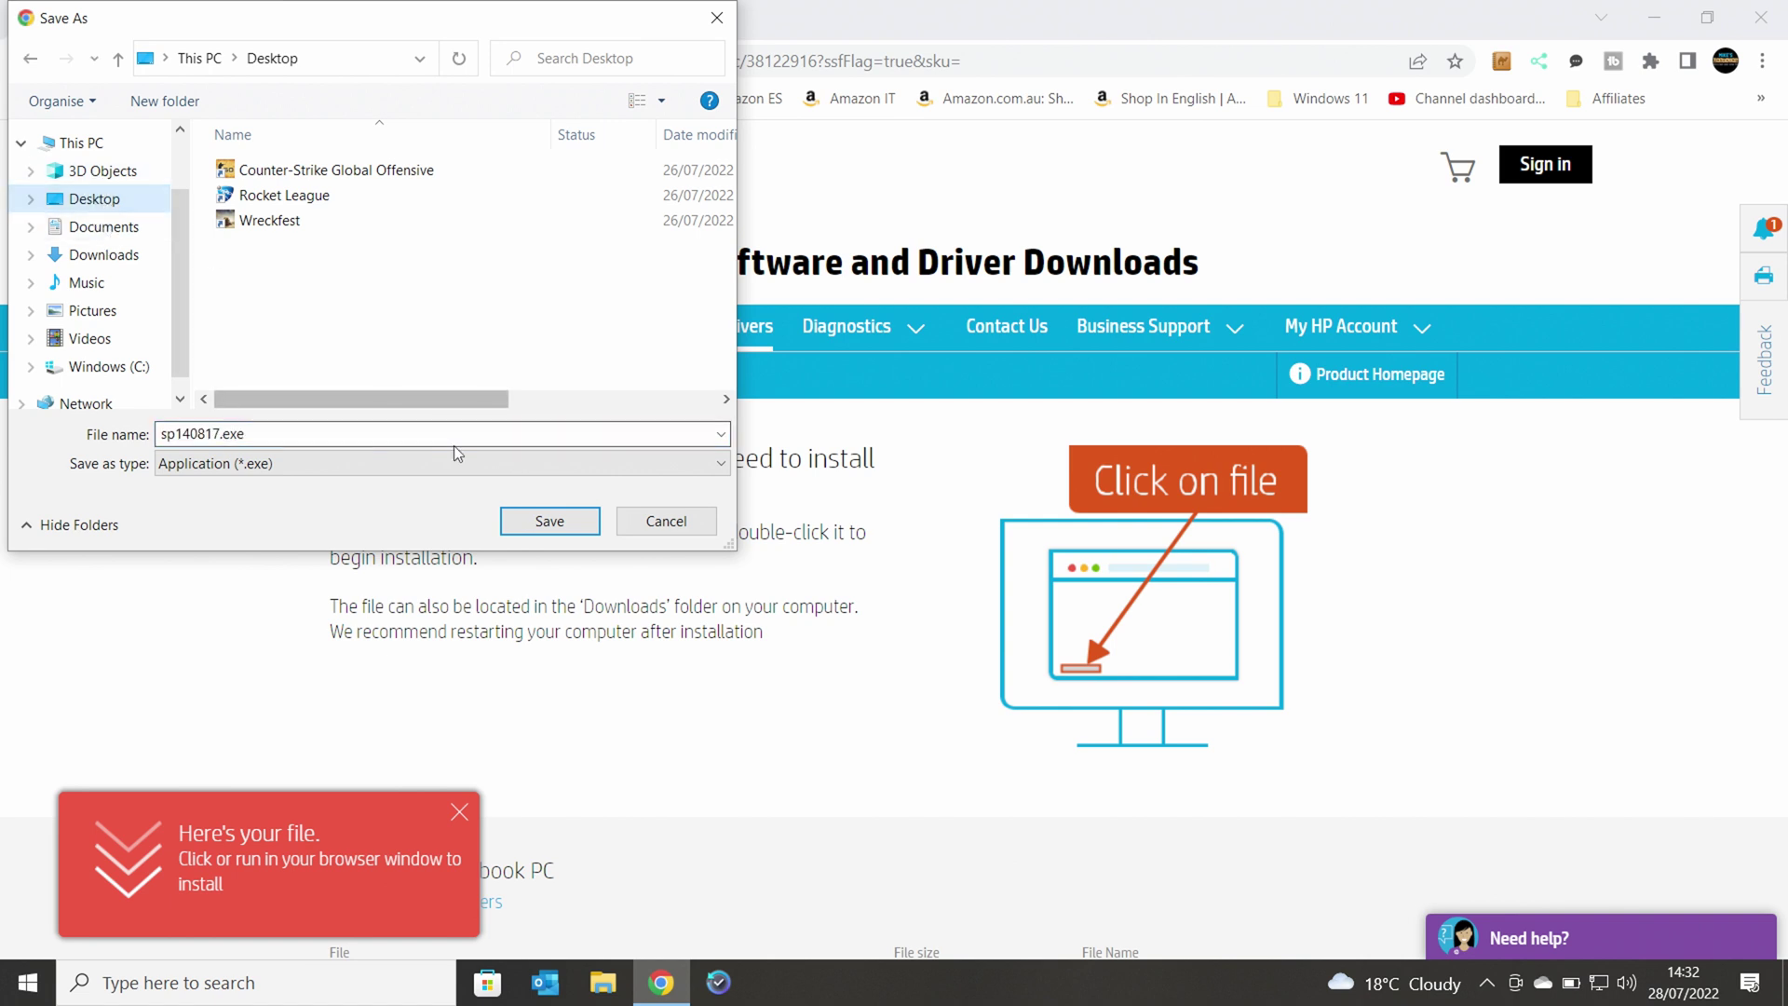
{"action": "left_click", "coordinate": [550, 521]}
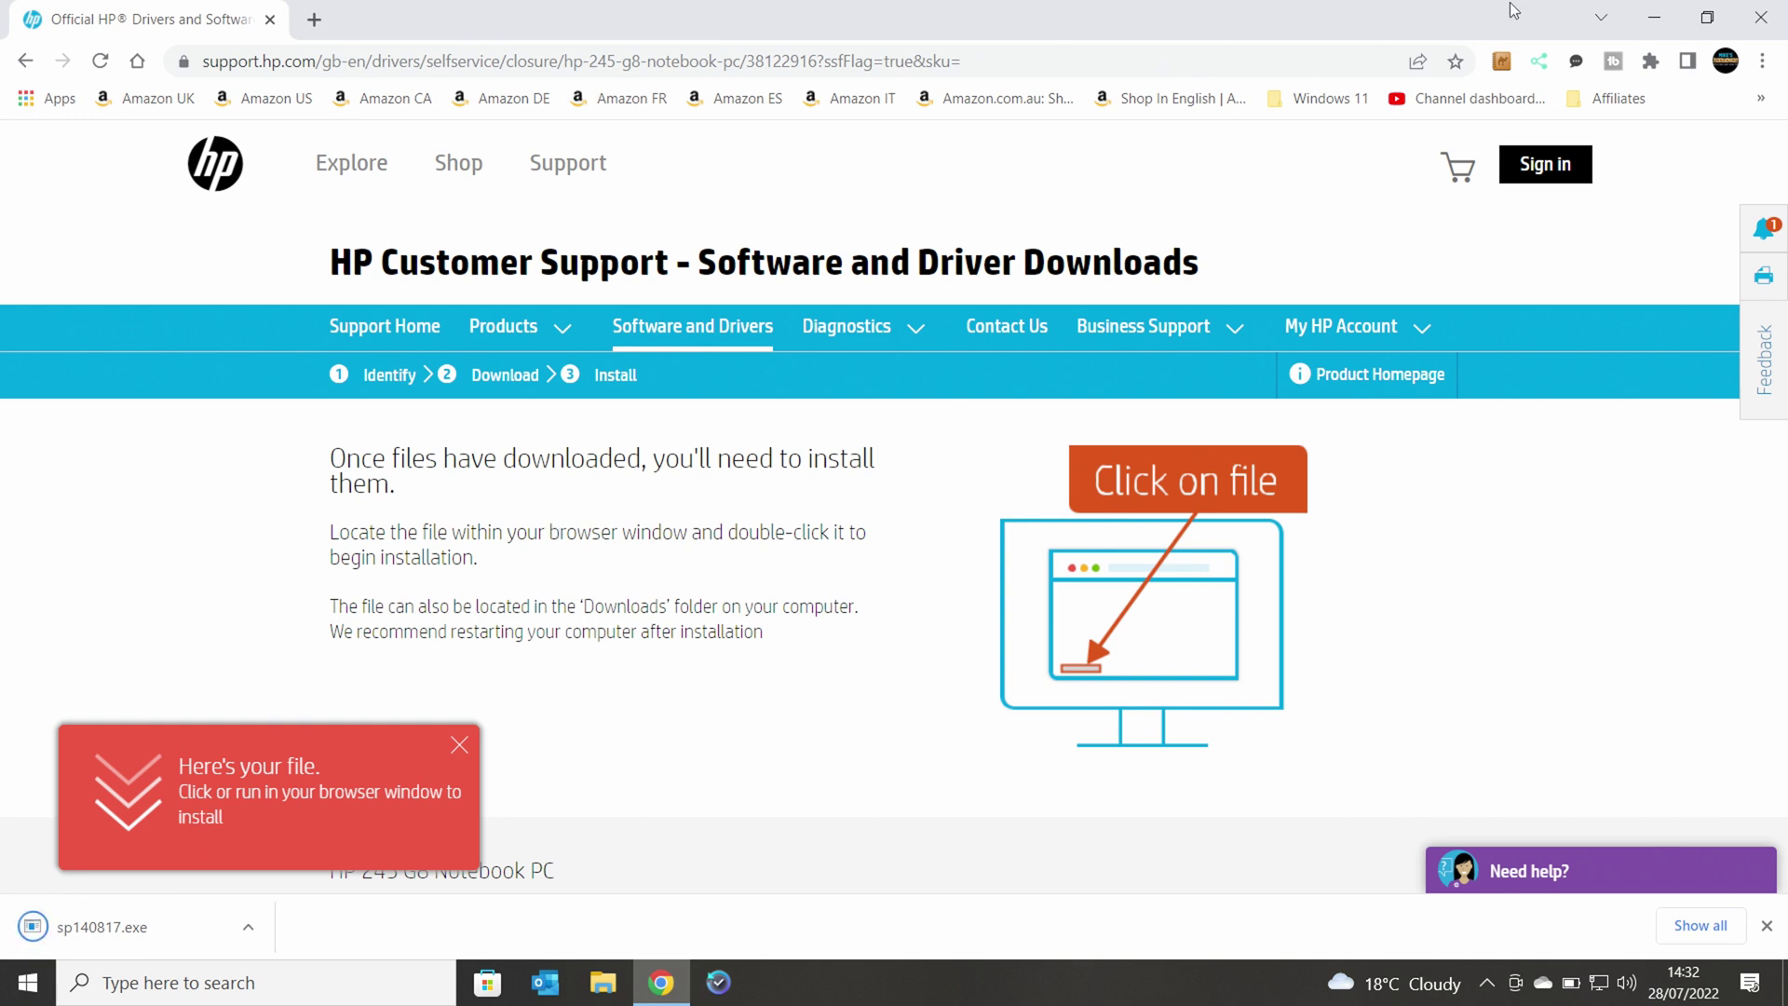
{"action": "left_click", "coordinate": [1654, 17]}
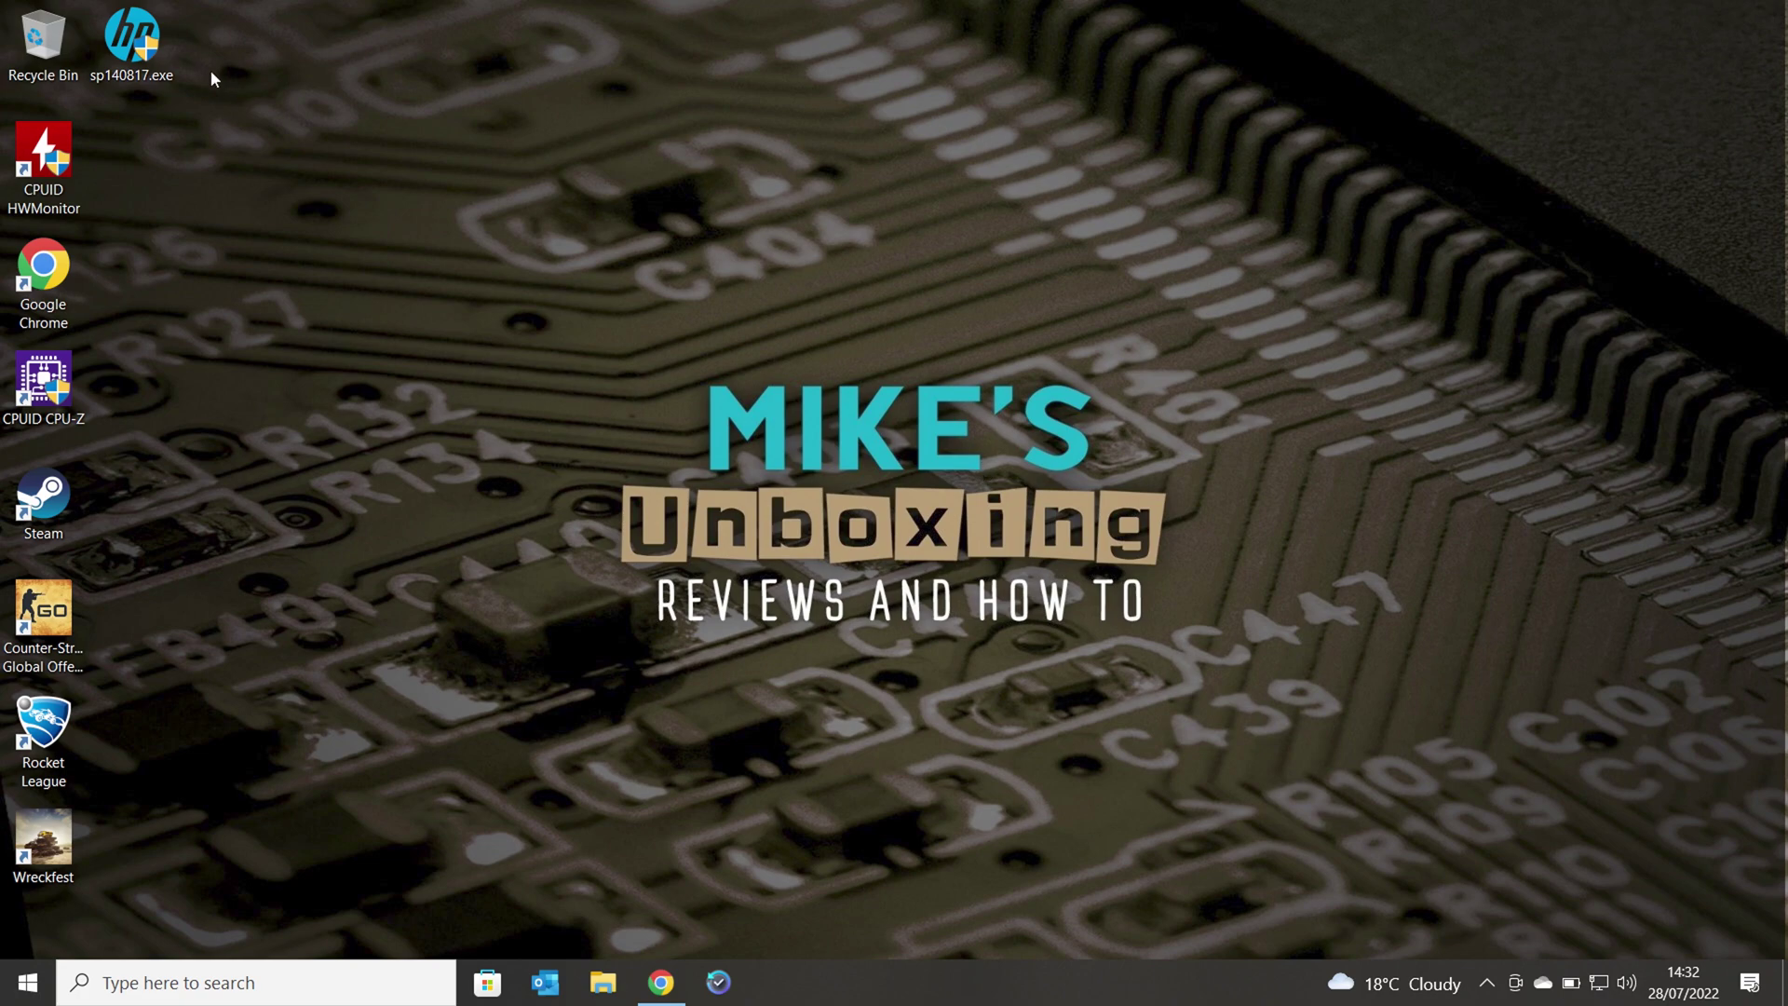
Run sp140817.exe, accept the license, and extract it to c:\SWSetup\SP140817.
{"action": "double_click", "coordinate": [136, 39]}
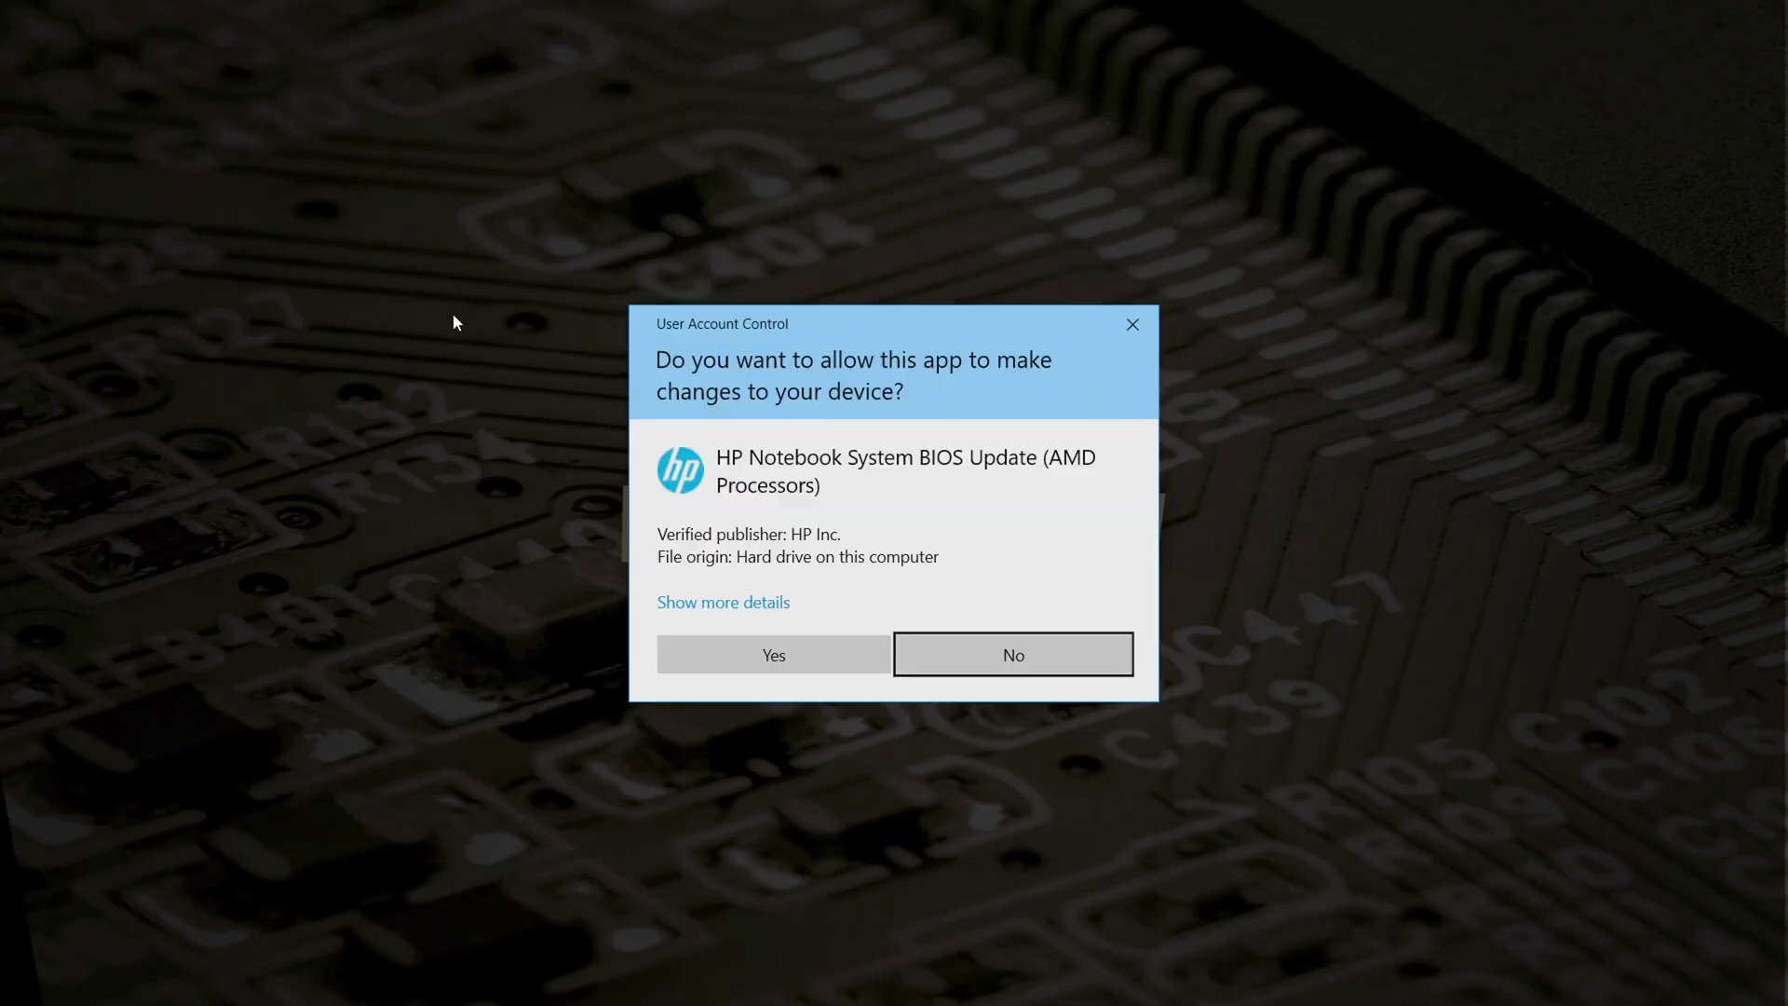
{"action": "left_click", "coordinate": [777, 652]}
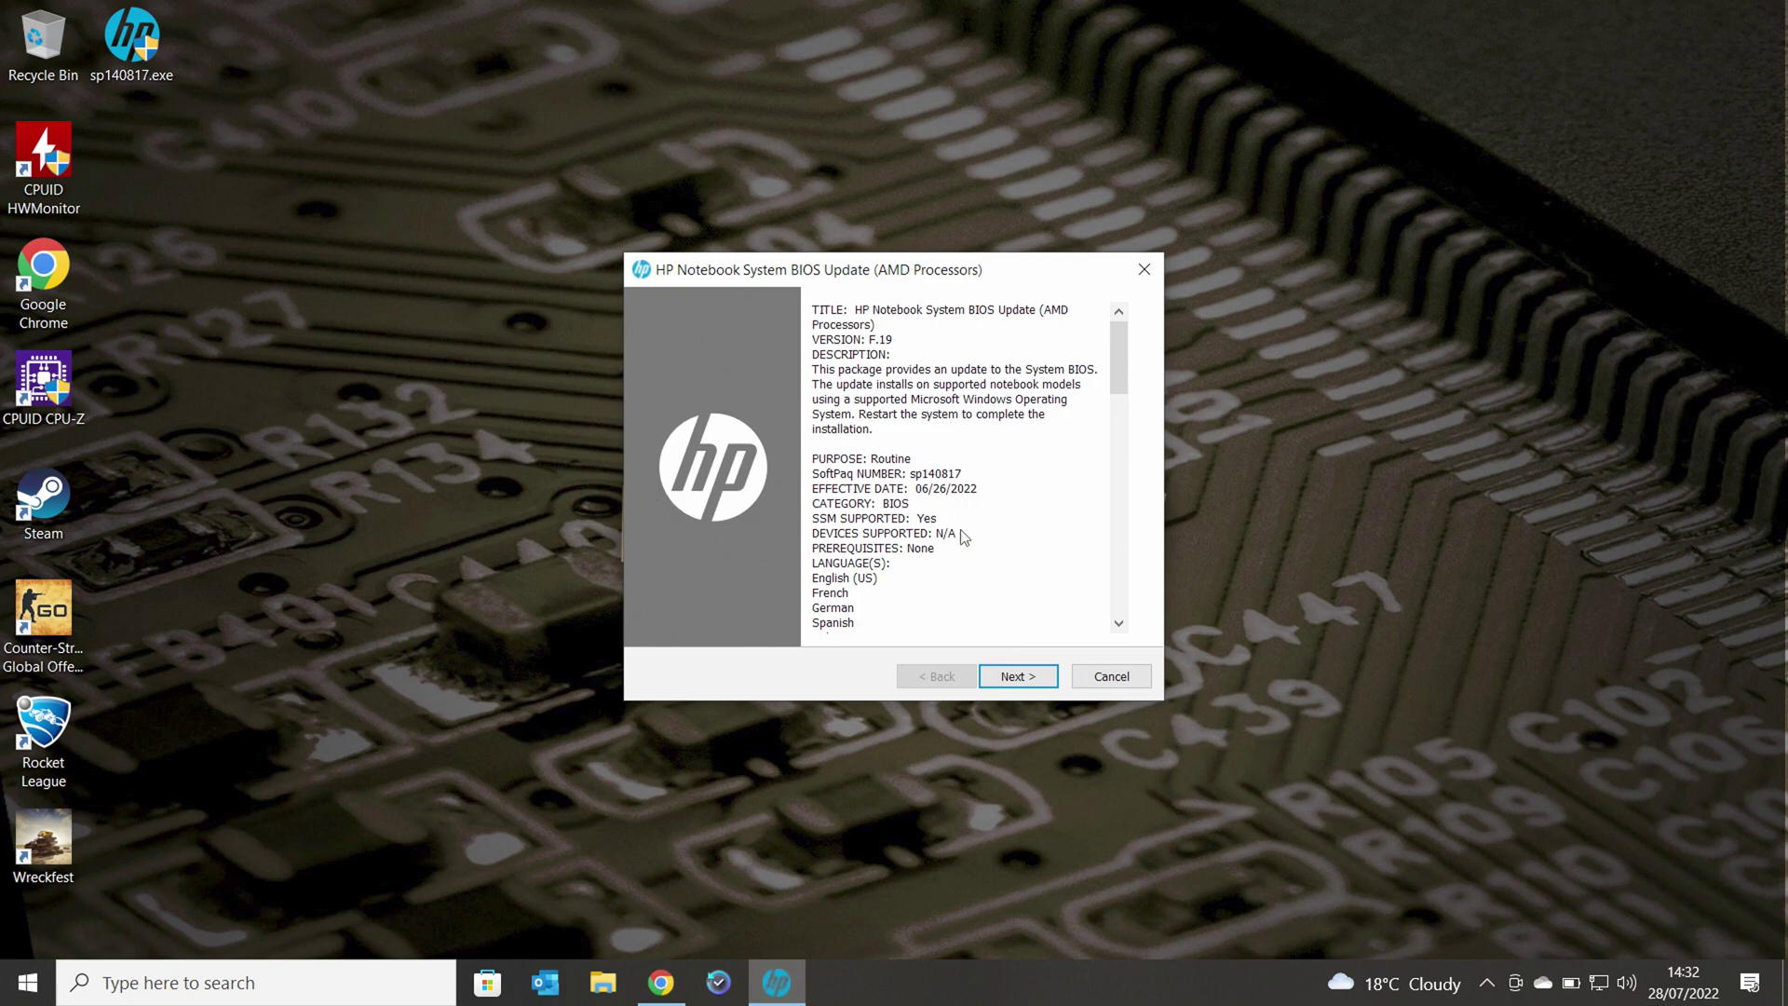
{"action": "left_click", "coordinate": [1024, 681]}
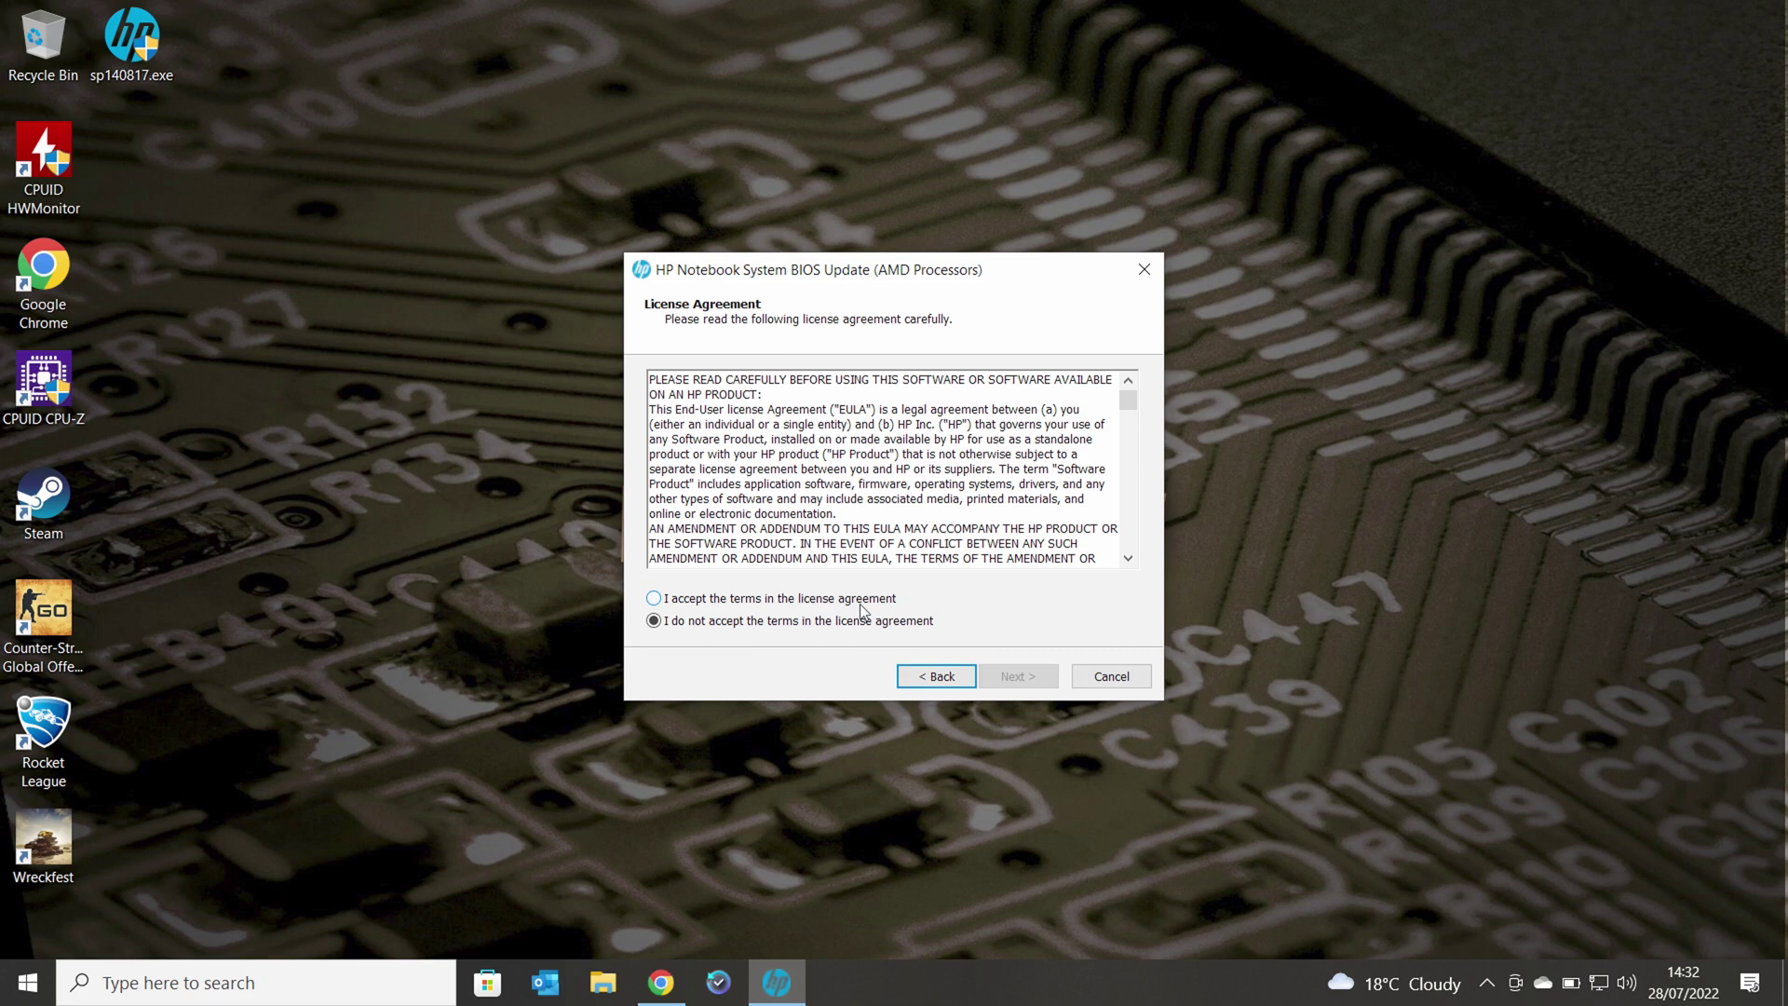
{"action": "left_click", "coordinate": [861, 601]}
{"action": "left_click", "coordinate": [1023, 678]}
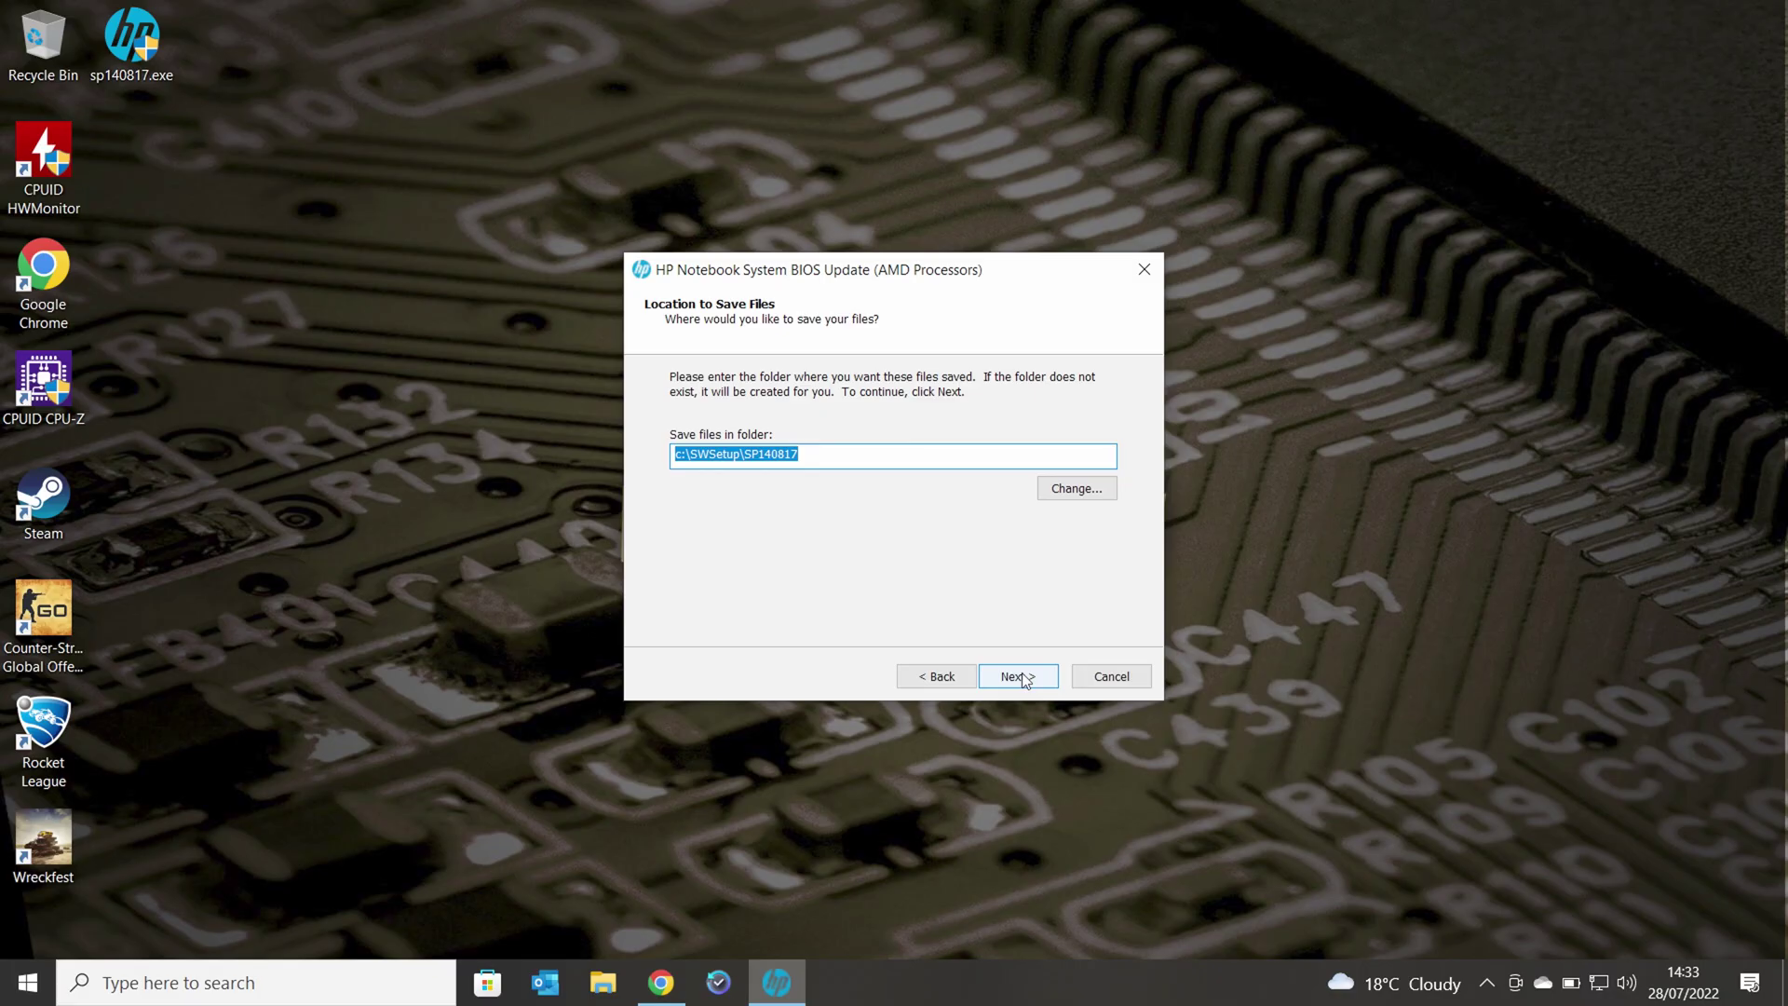
{"action": "left_click", "coordinate": [1029, 674]}
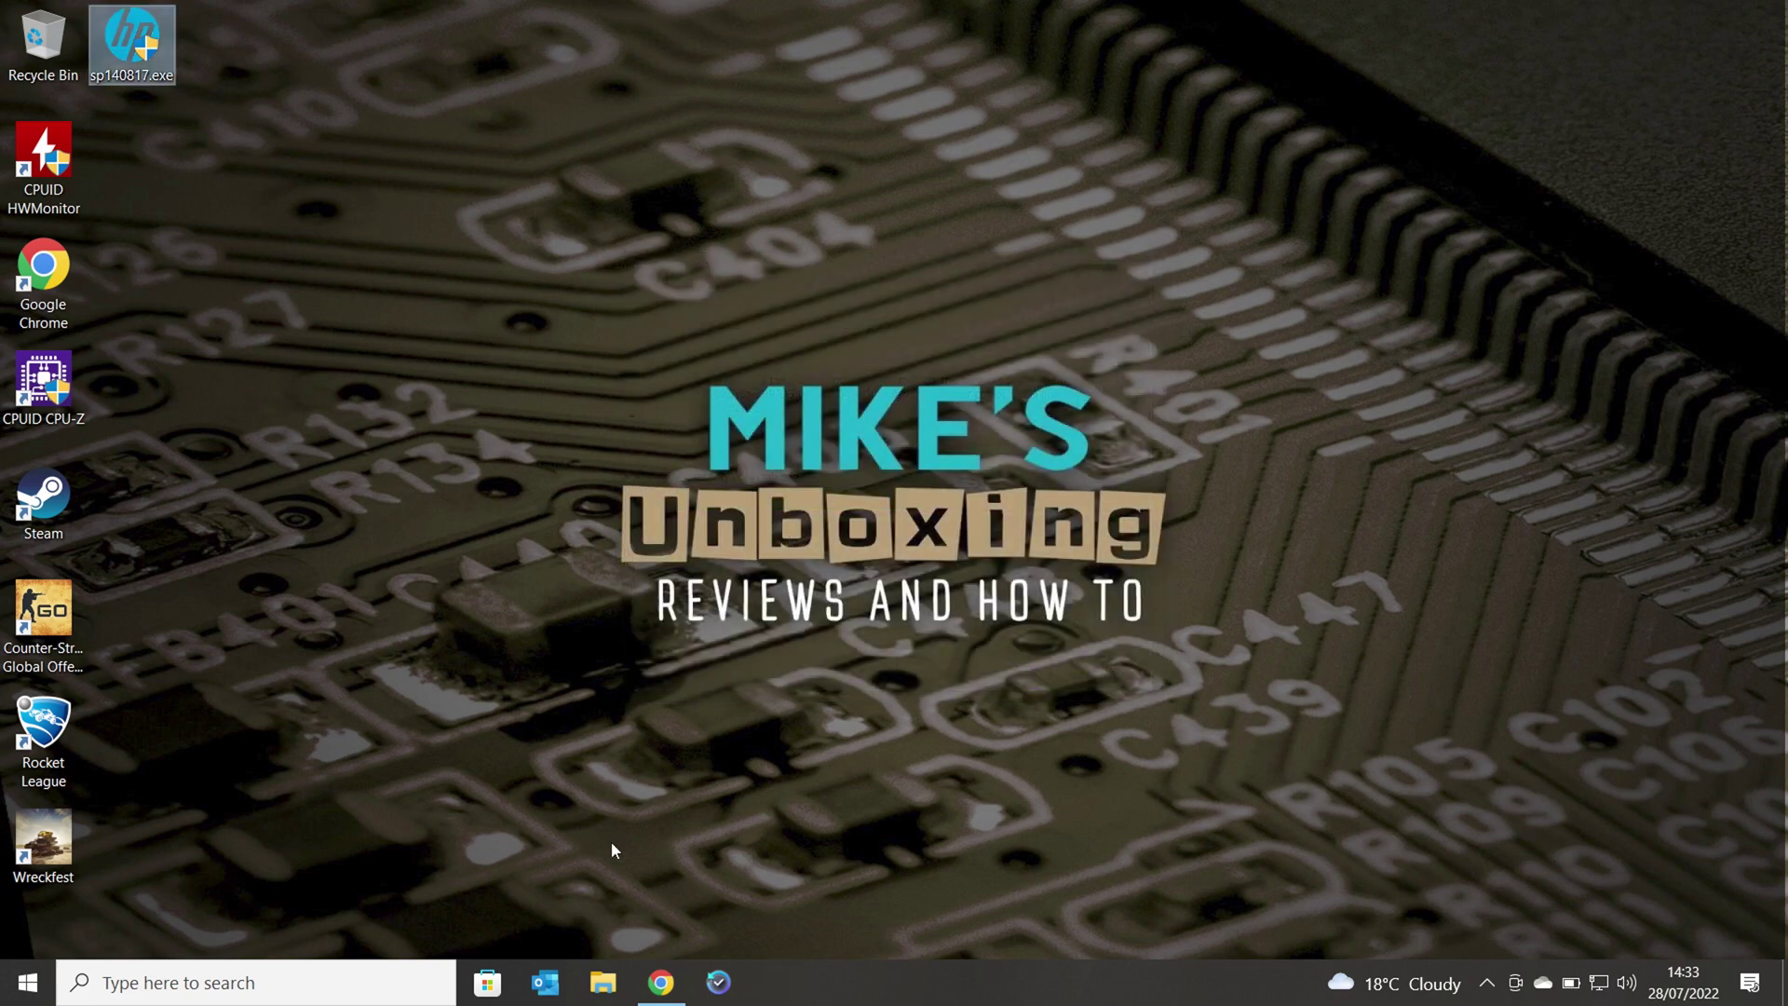
In File Explorer, go to C:\SWSetup\SP140817 and launch WinFlash.exe.
{"action": "left_click", "coordinate": [613, 998]}
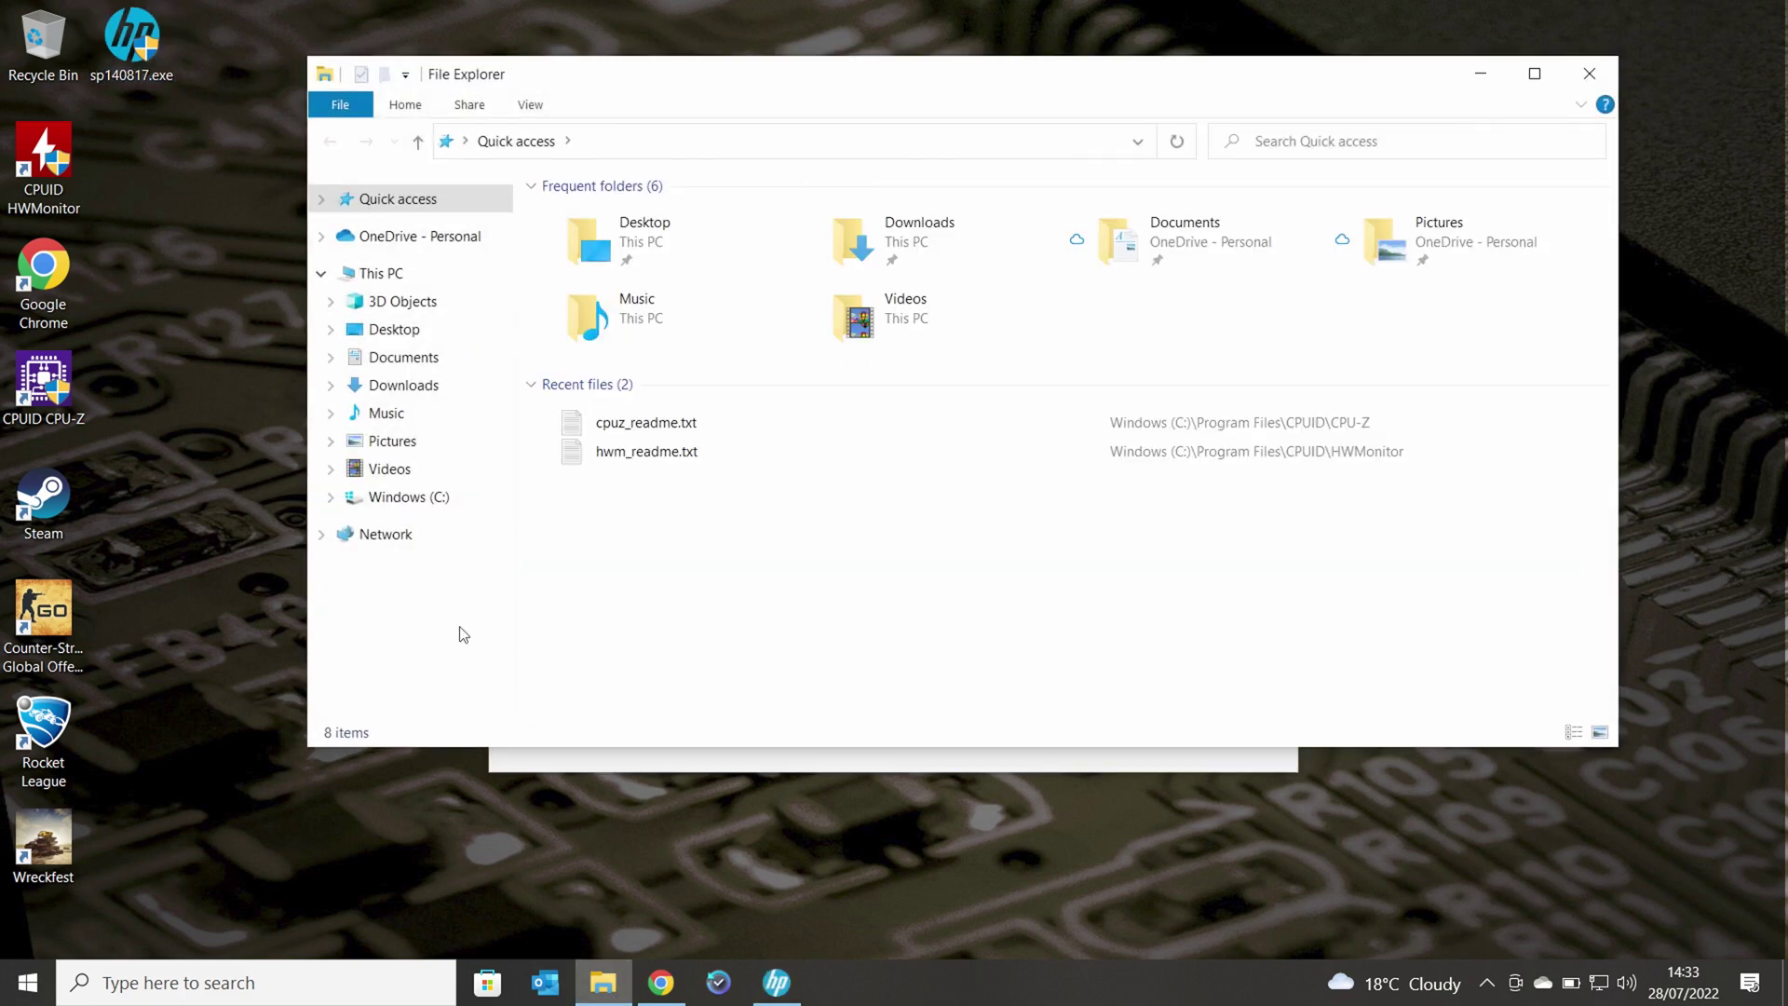
{"action": "left_click", "coordinate": [382, 498]}
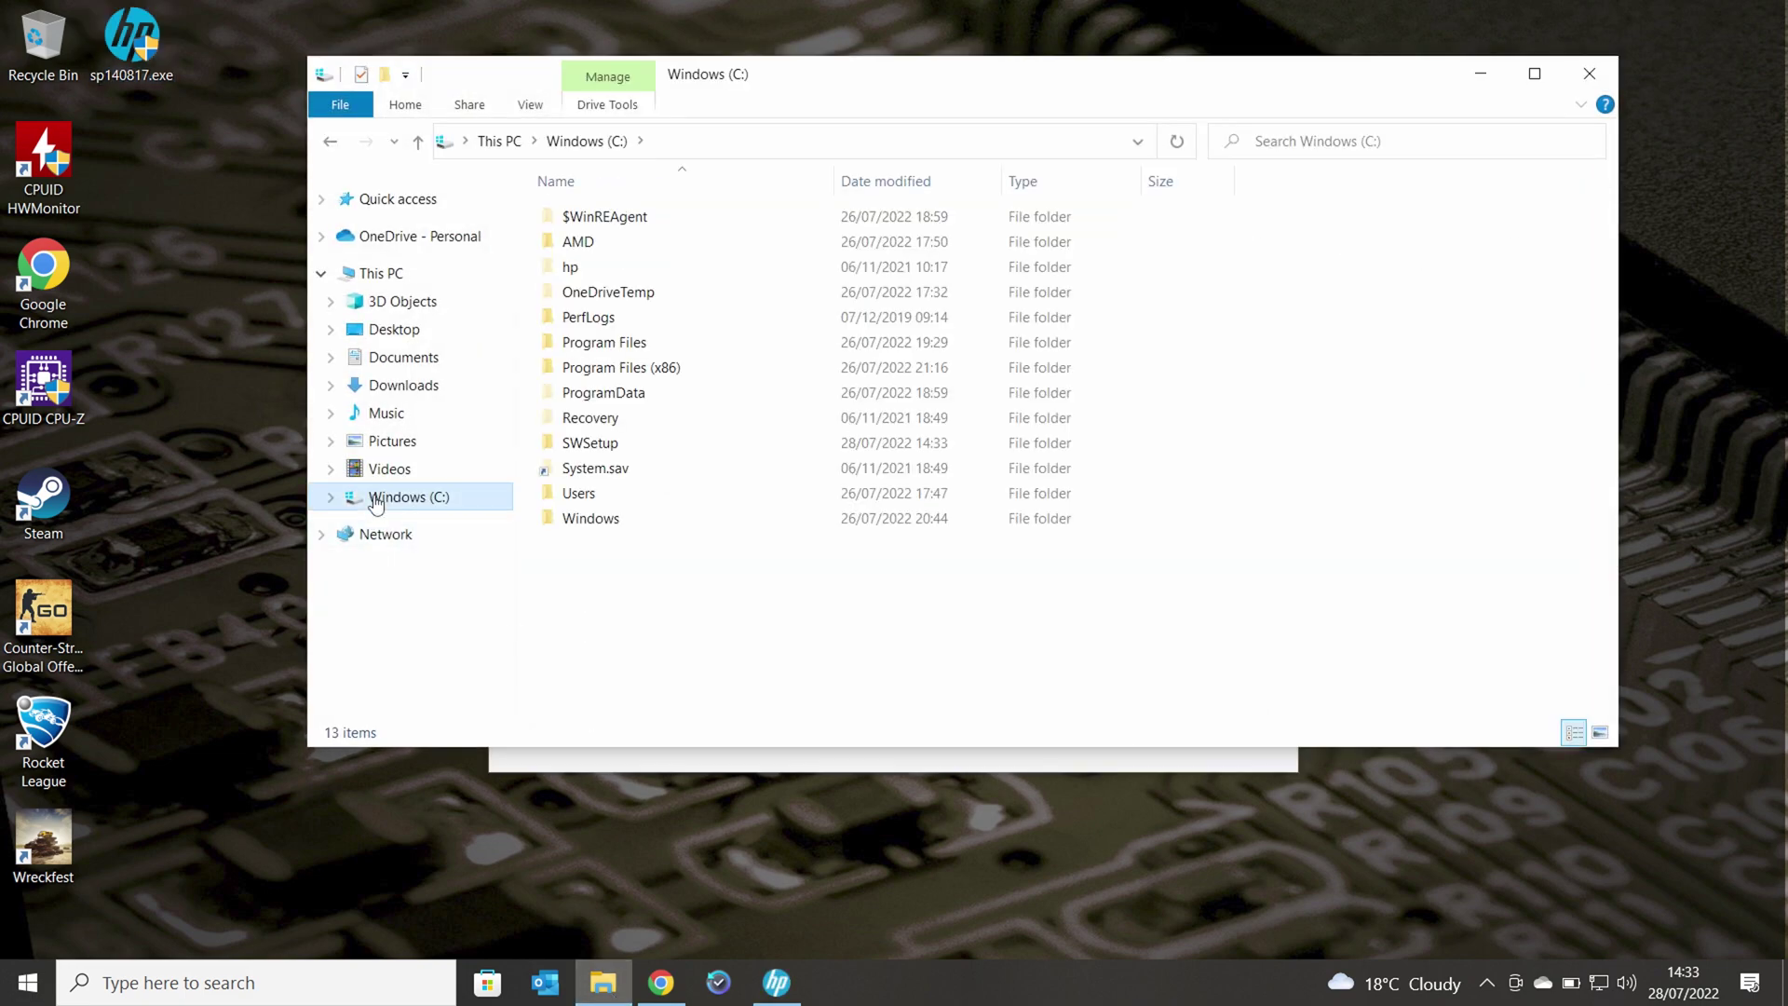
{"action": "mouse_move", "coordinate": [581, 453]}
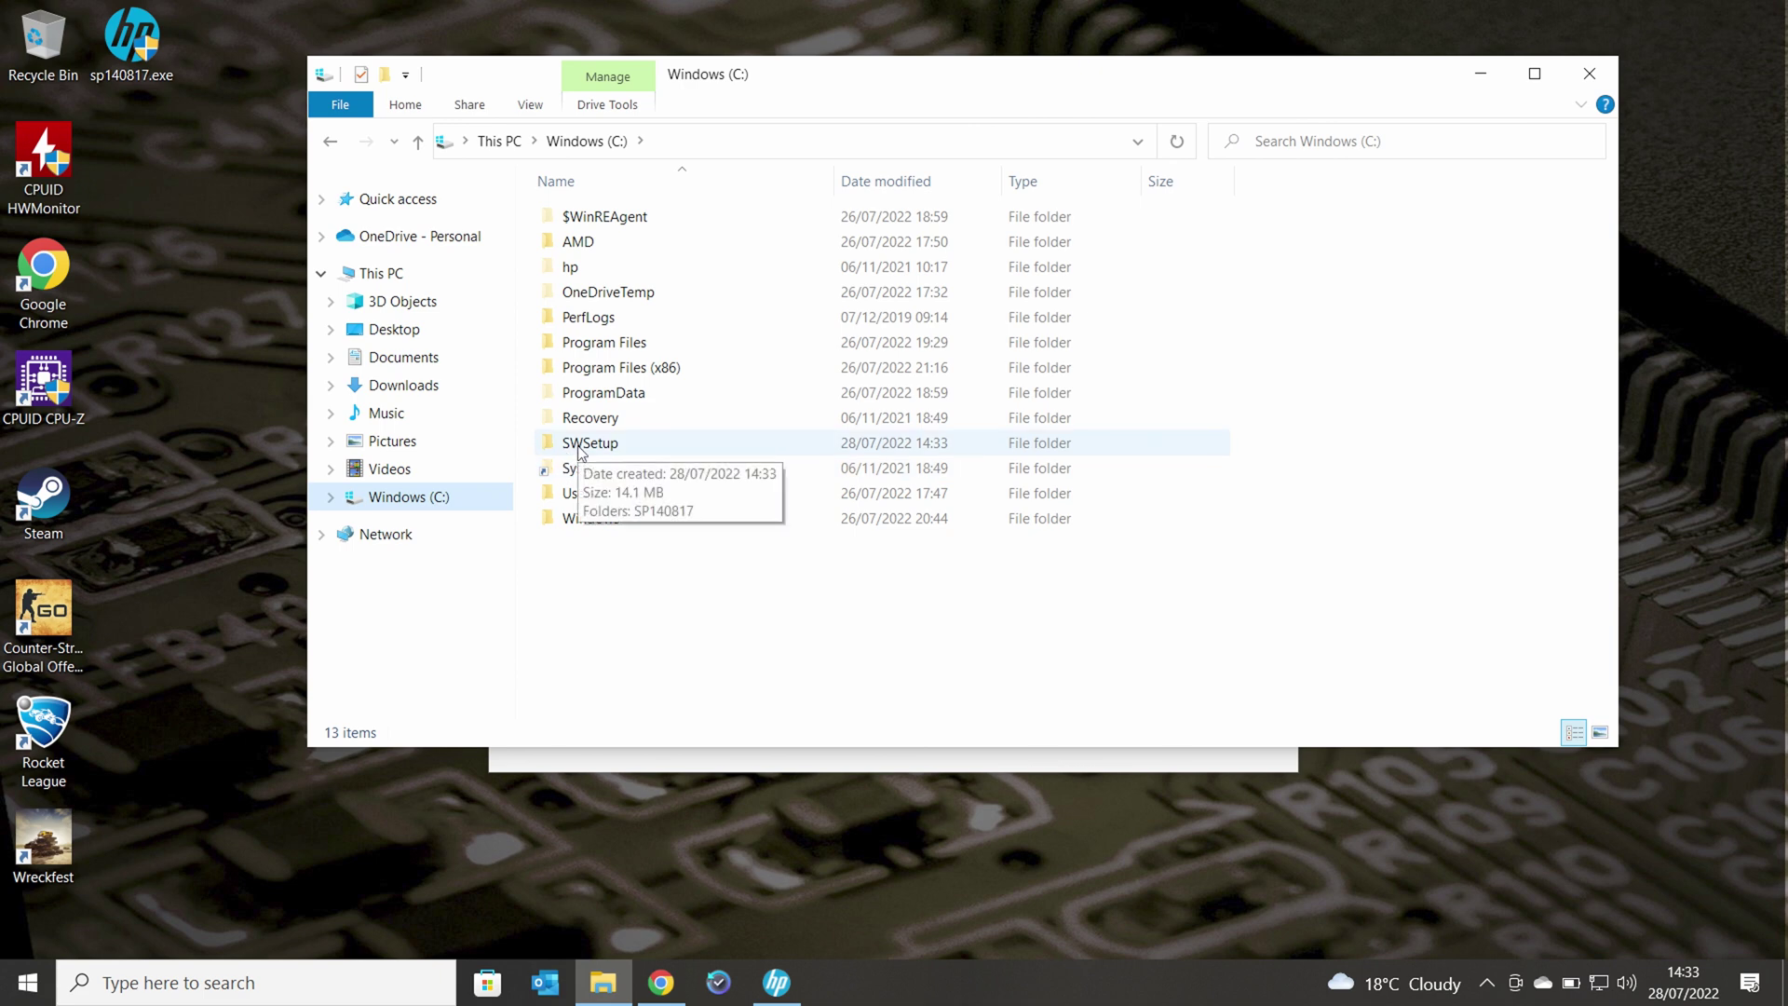
{"action": "double_click", "coordinate": [580, 446]}
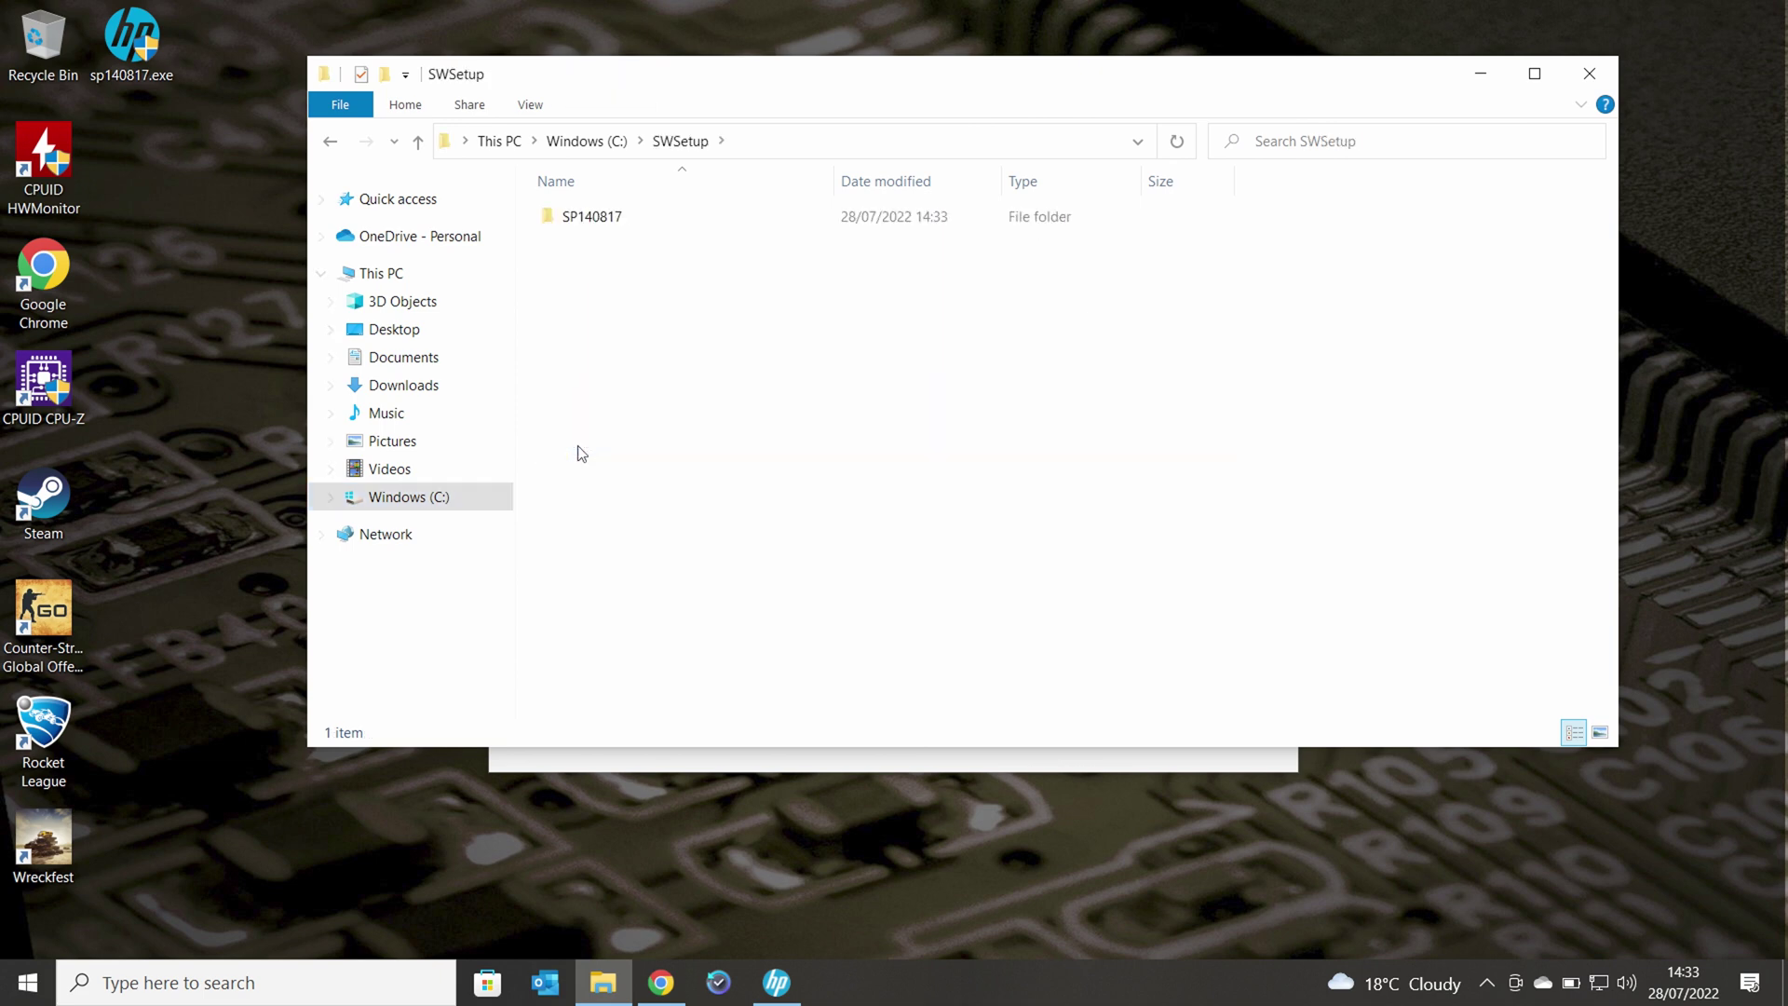
{"action": "double_click", "coordinate": [581, 222]}
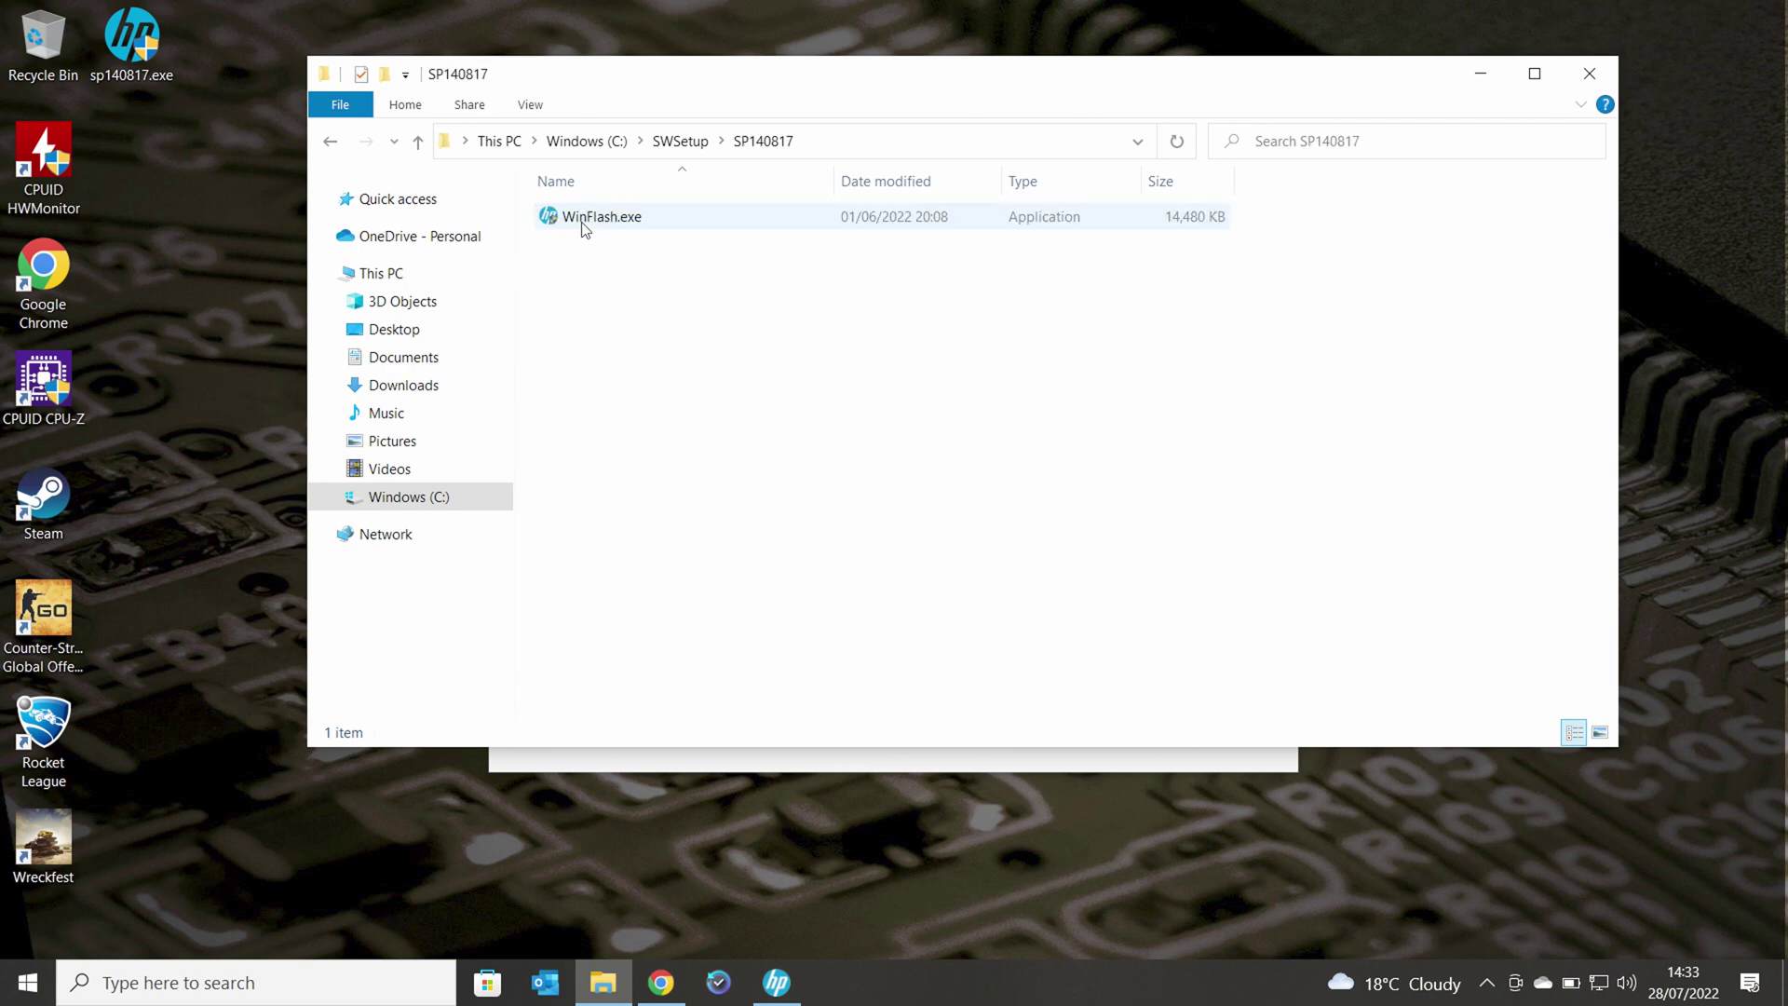
{"action": "mouse_move", "coordinate": [583, 223]}
{"action": "double_click", "coordinate": [583, 222]}
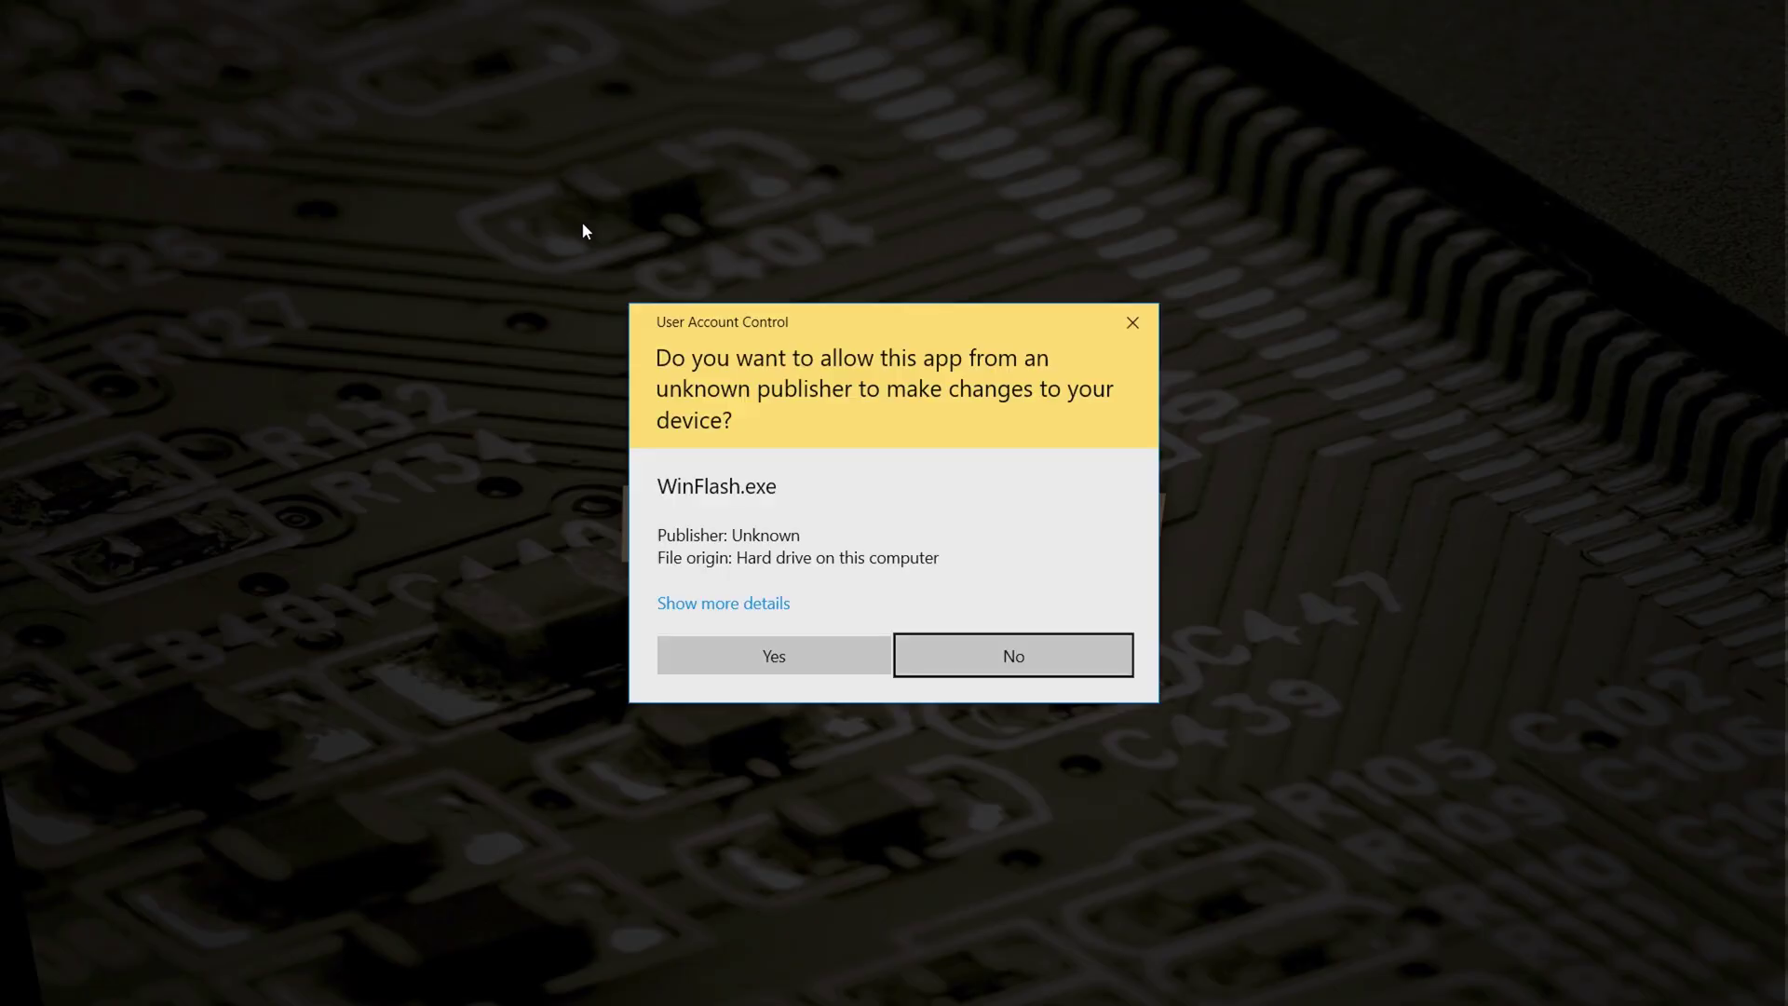
Allow WinFlash, prepare the F.19 BIOS update with Update selected, then restart the laptop.
{"action": "left_click", "coordinate": [771, 656]}
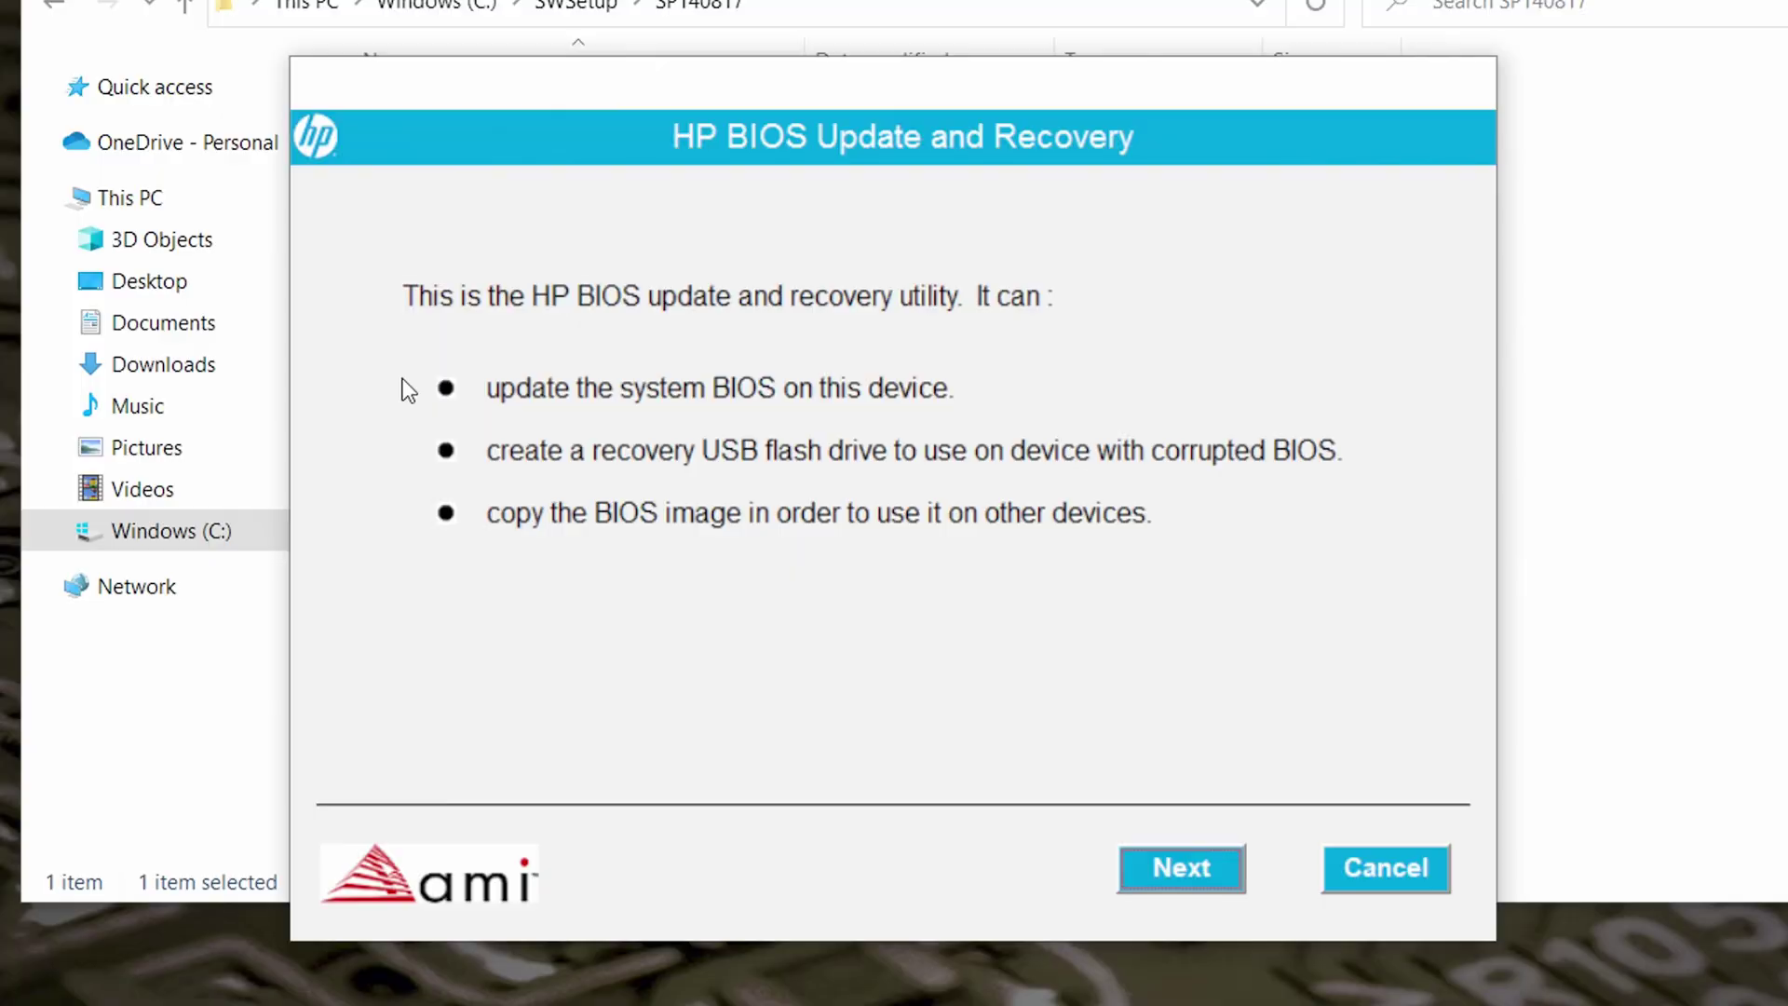
{"action": "left_click", "coordinate": [1156, 864]}
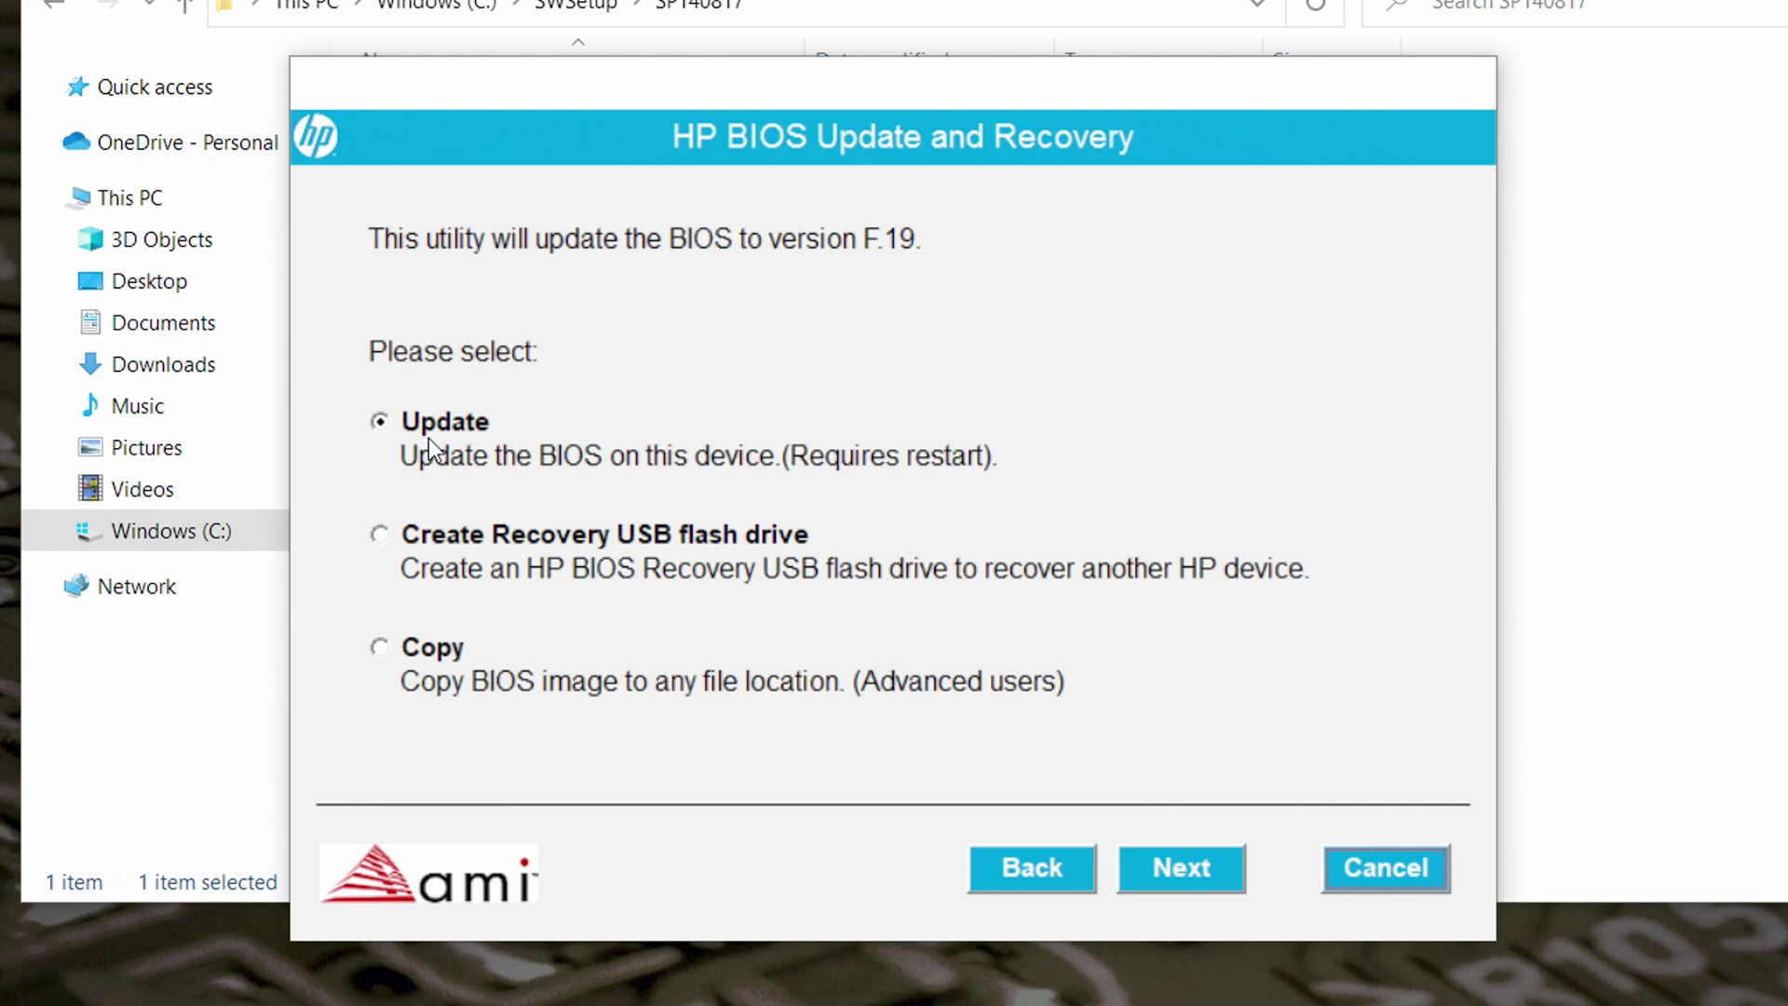
{"action": "left_click", "coordinate": [1164, 868]}
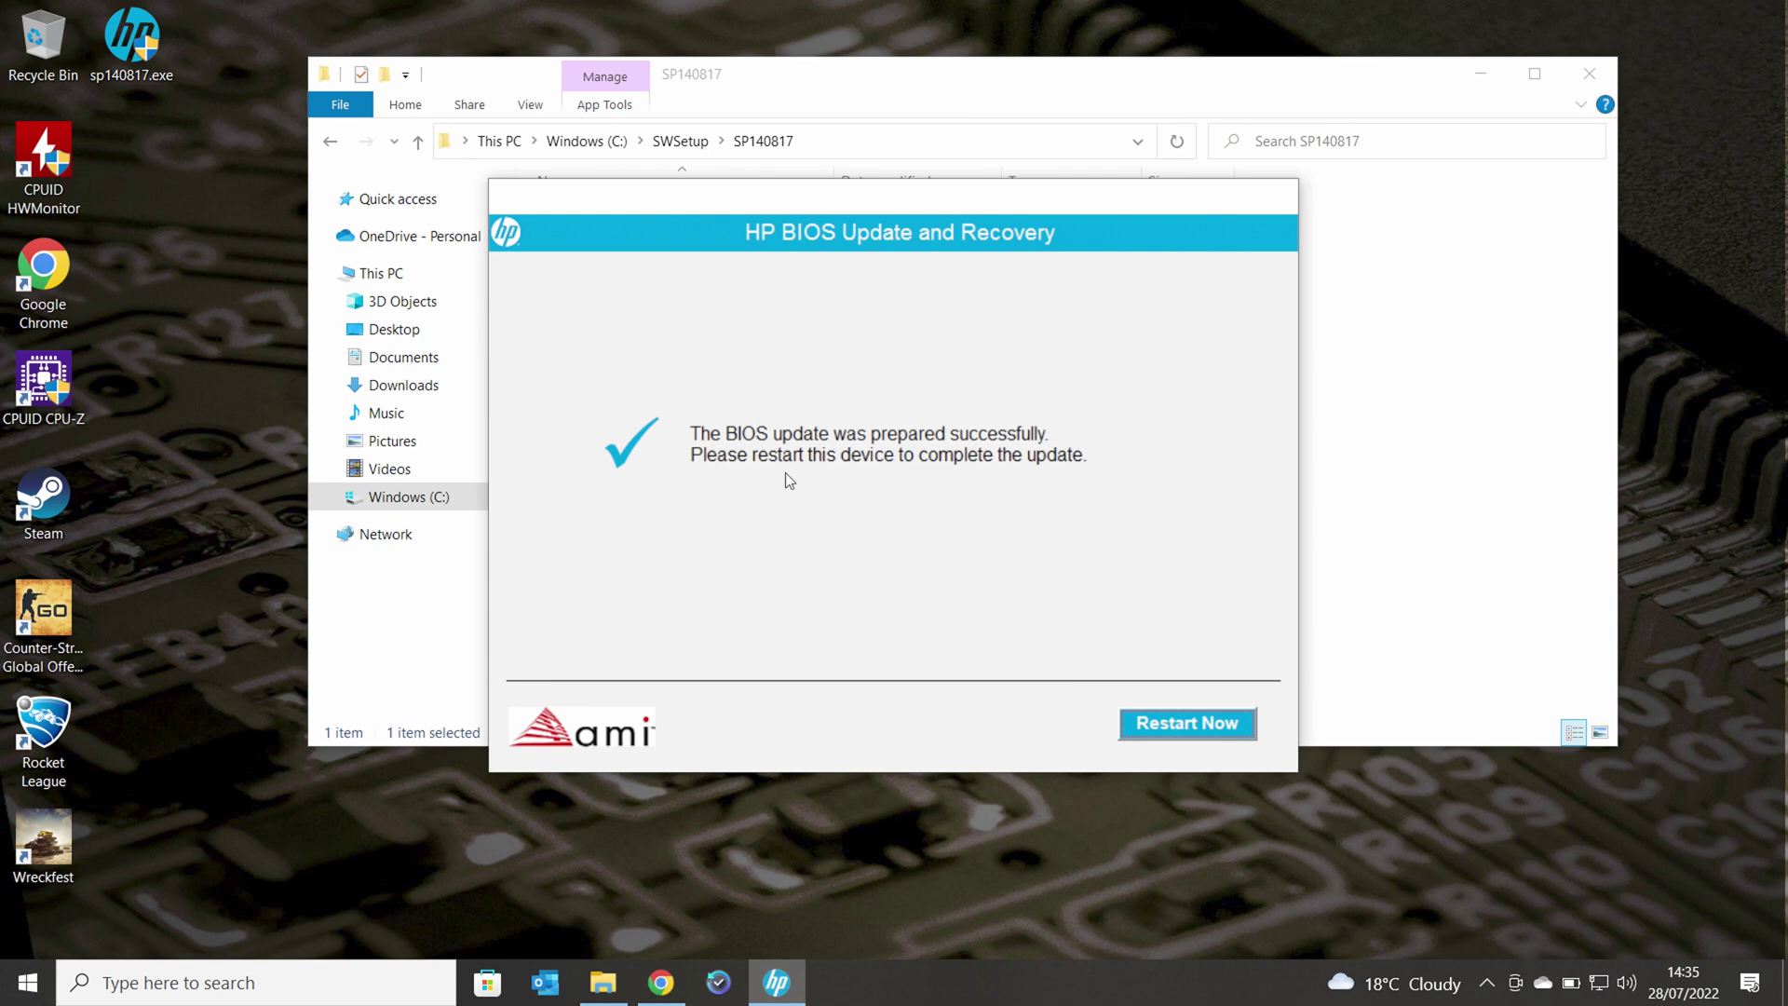
{"action": "left_click", "coordinate": [1170, 723]}
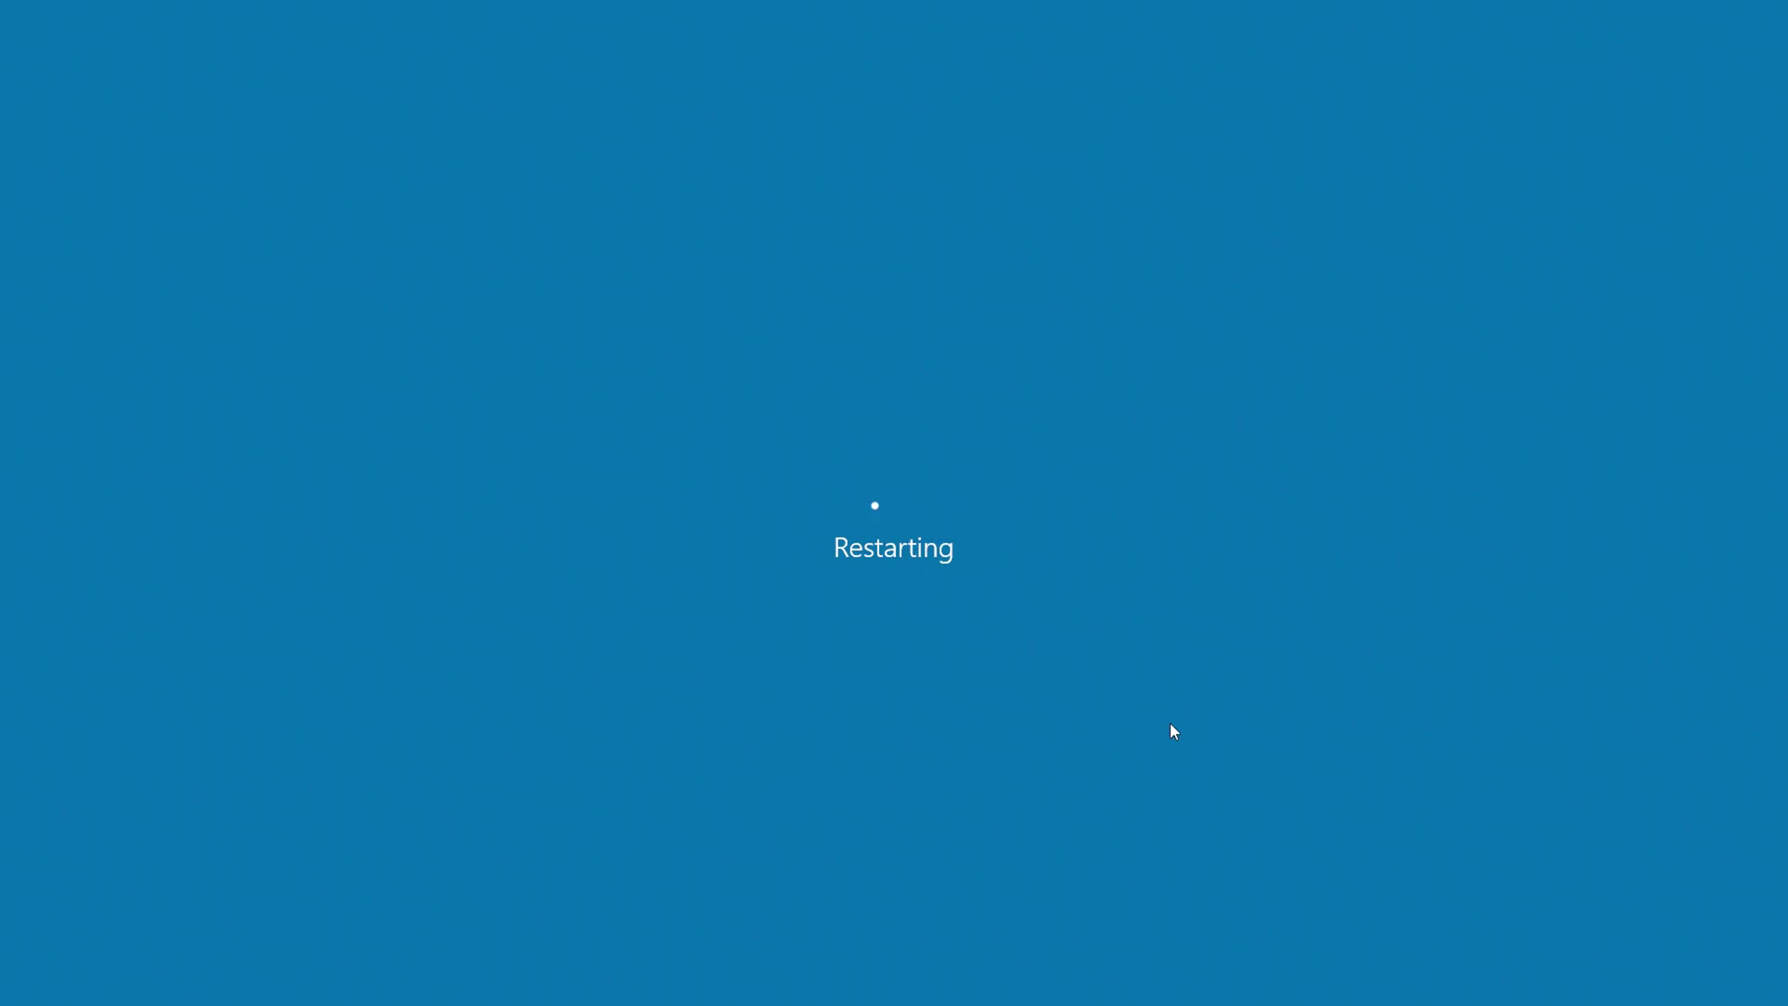